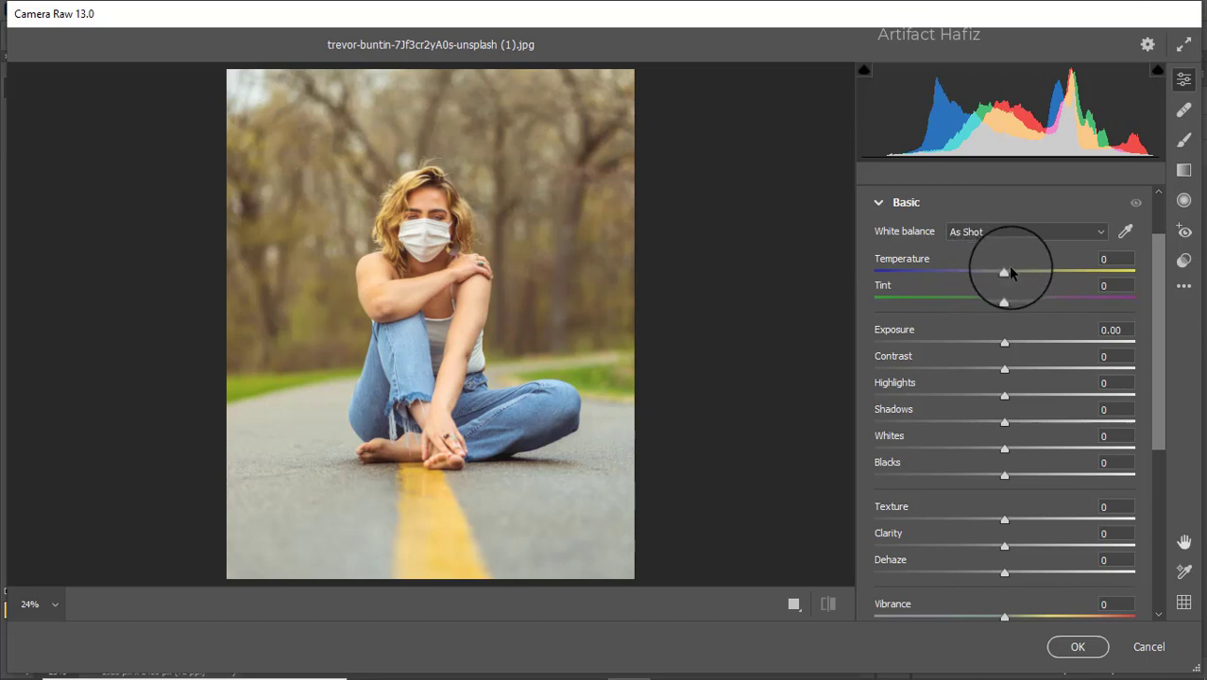
Step: Set Temperature and Tint to +2, Exposure to -0.70, Highlights to -33, Shadows to +20, Whites to +54 and Blacks to -35
left_click_drag(1007, 270, 1004, 303)
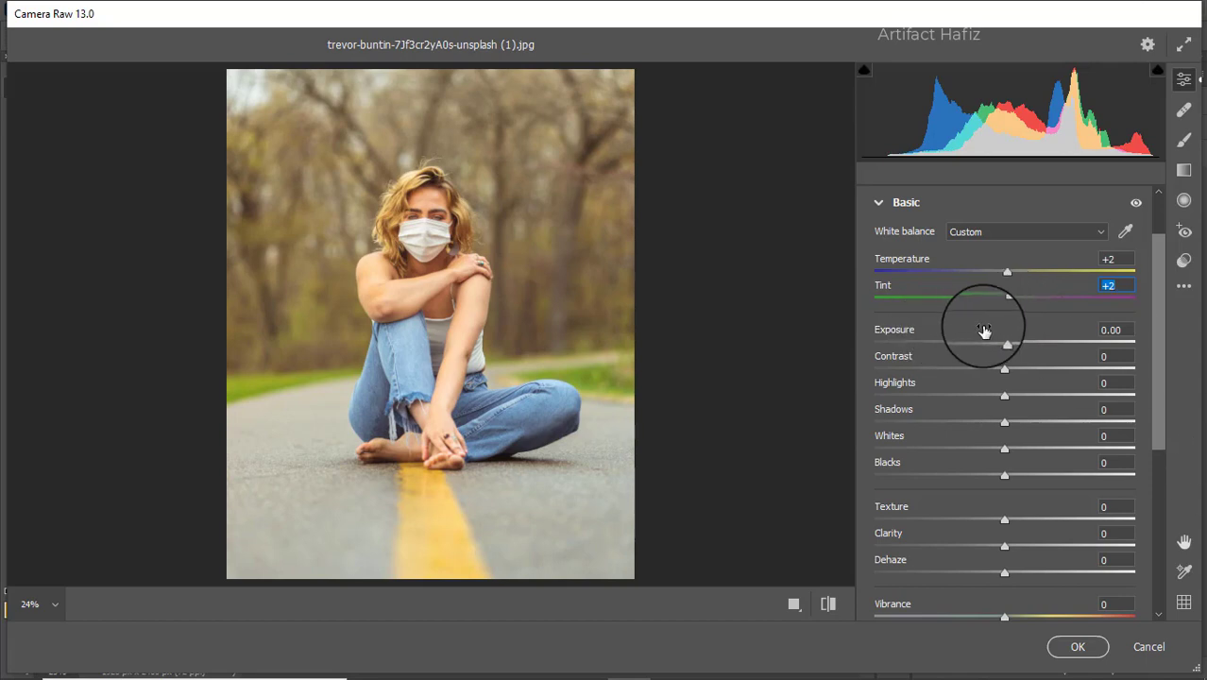
left_click_drag(1004, 343, 980, 340)
left_click_drag(1005, 394, 961, 397)
left_click_drag(1004, 449, 1070, 451)
left_click_drag(981, 342, 986, 343)
left_click_drag(1070, 449, 1073, 451)
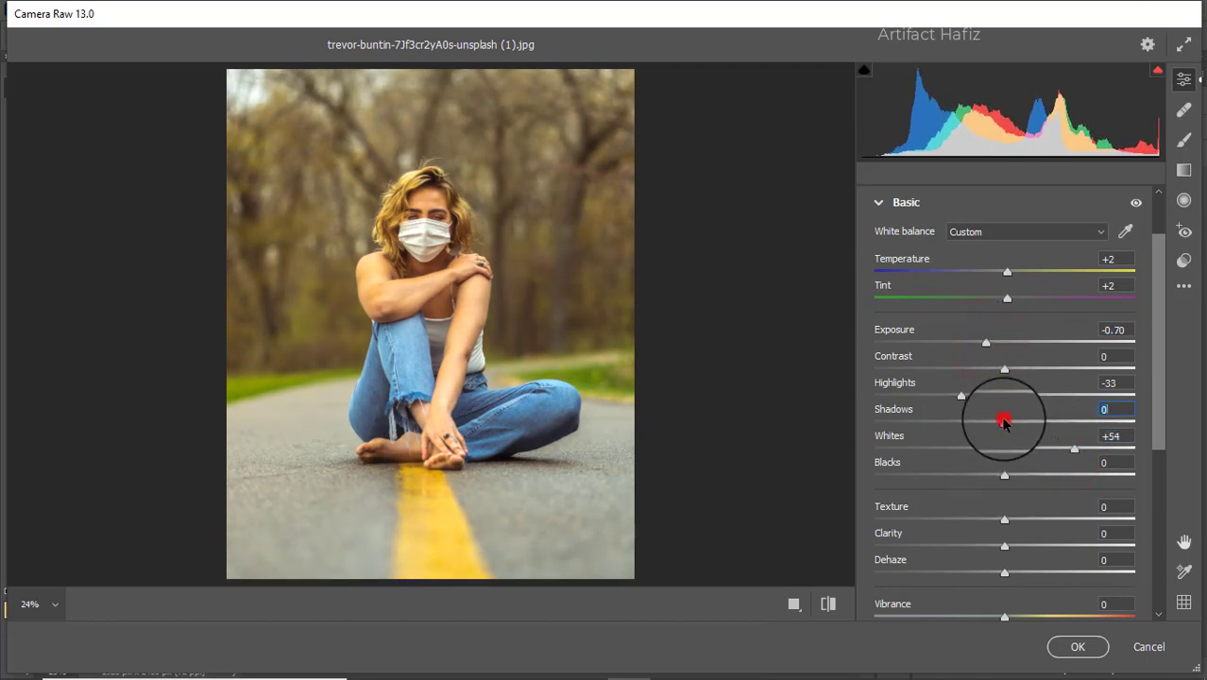
left_click_drag(1003, 422, 1031, 432)
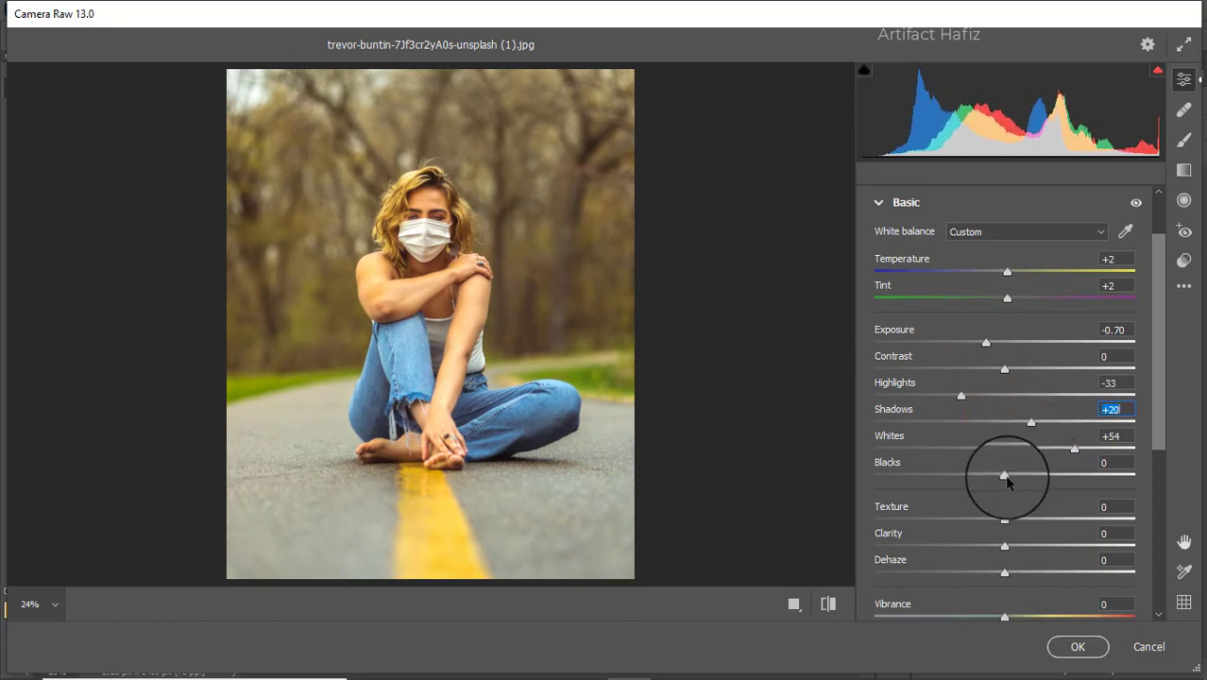
left_click_drag(1007, 479, 962, 477)
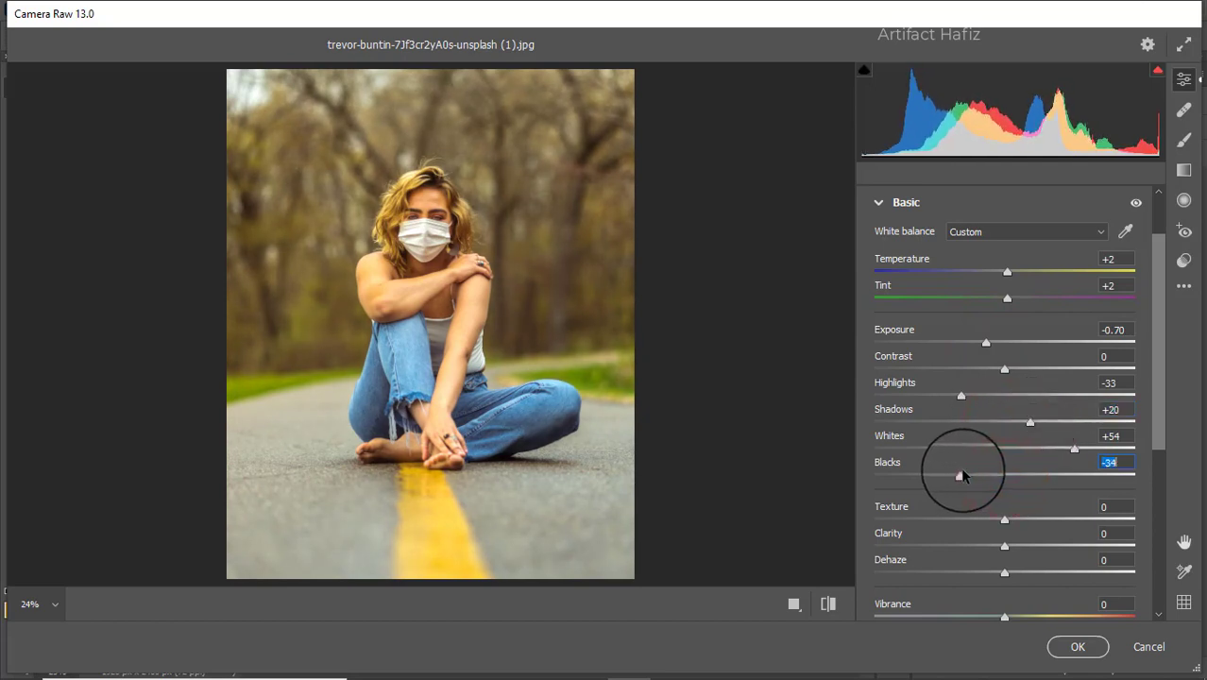
Step: Set Texture to -4, Clarity to +5, Dehaze to +6, Vibrance to +5 and Saturation to -11
scroll(999, 427, "down", 2)
left_click_drag(1003, 432, 1009, 460)
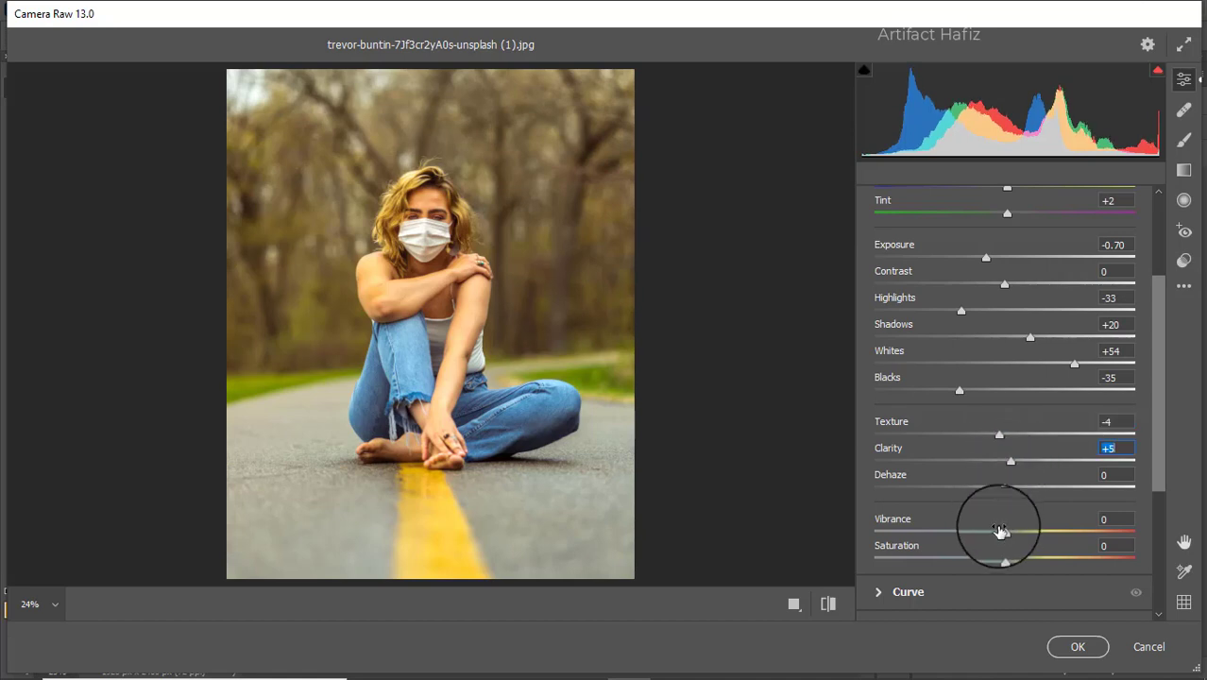
left_click_drag(1004, 485, 989, 562)
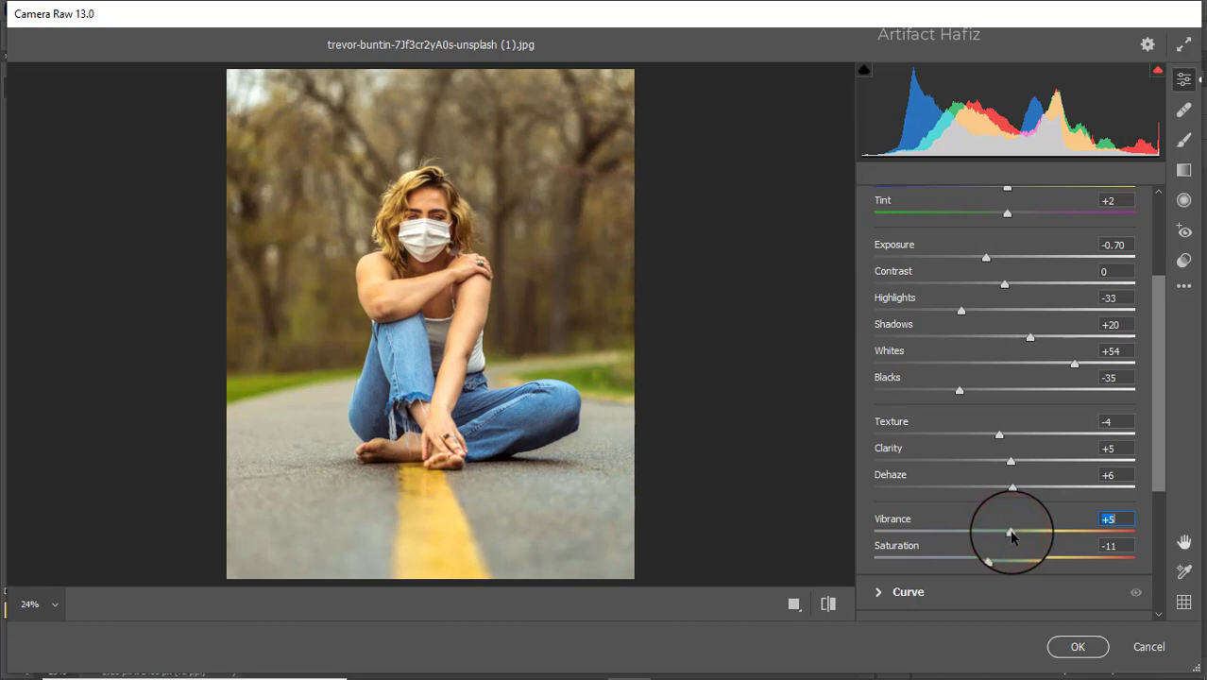
Step: Shape the main point curve into a gentle S with points at input 67, output 58 and input 190, output 197
scroll(1006, 500, "down", 2)
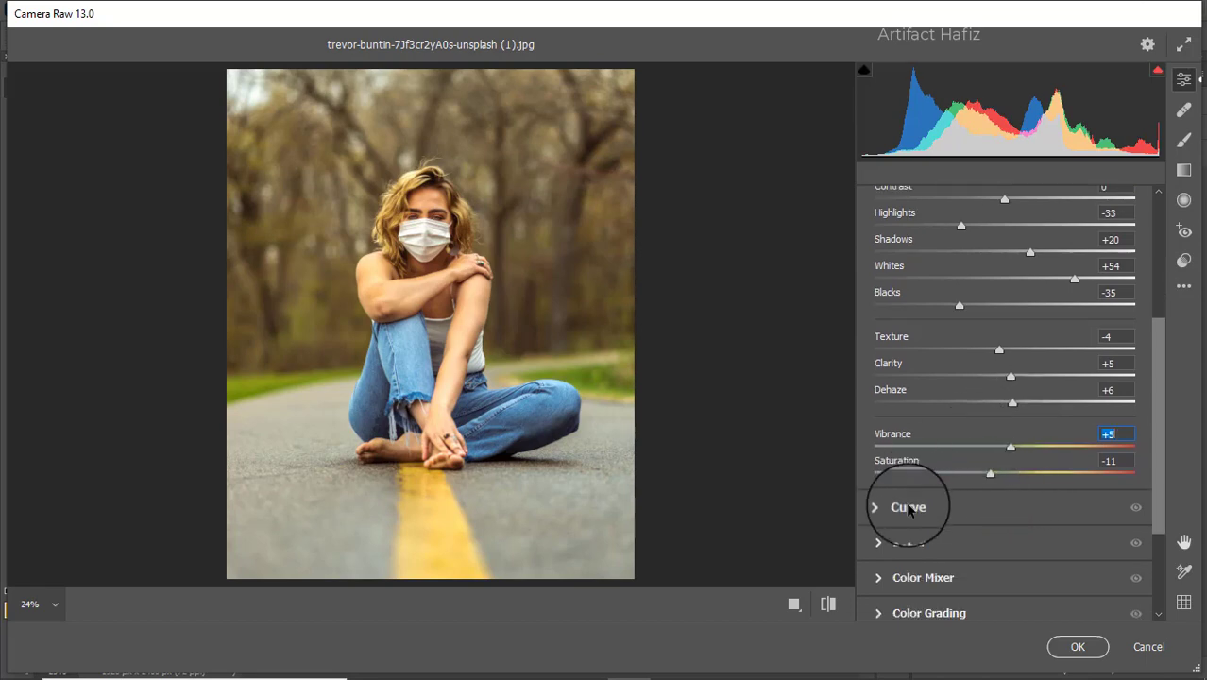
left_click(907, 509)
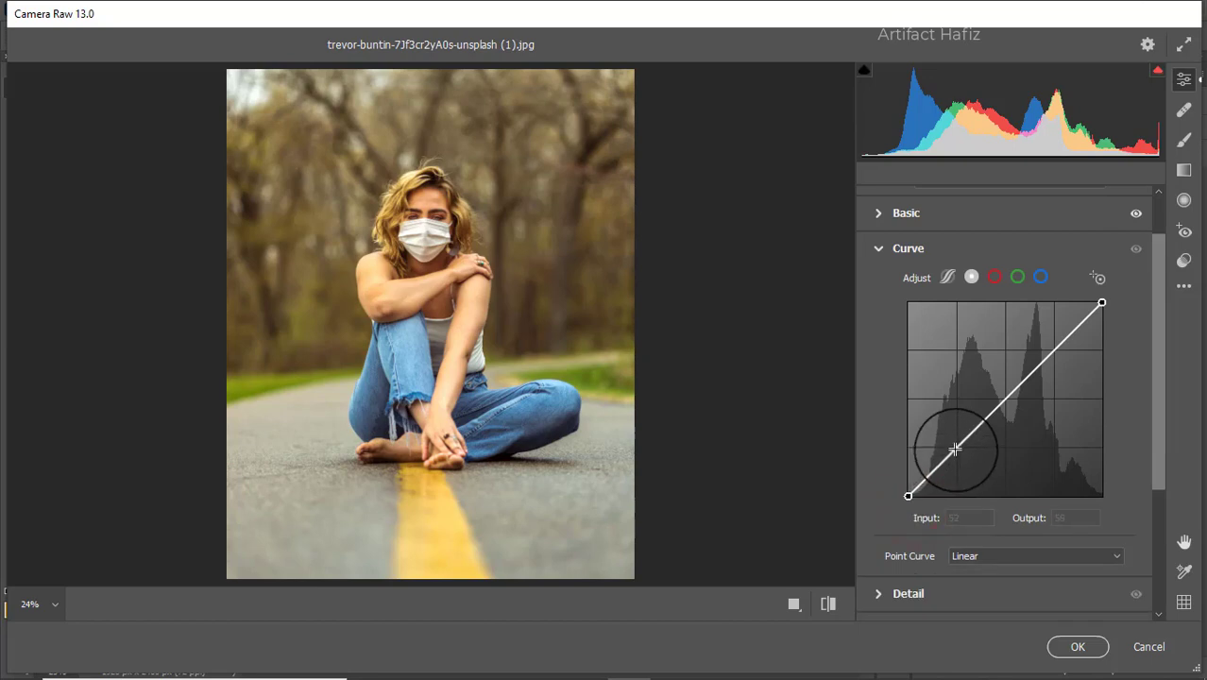
left_click_drag(954, 449, 961, 449)
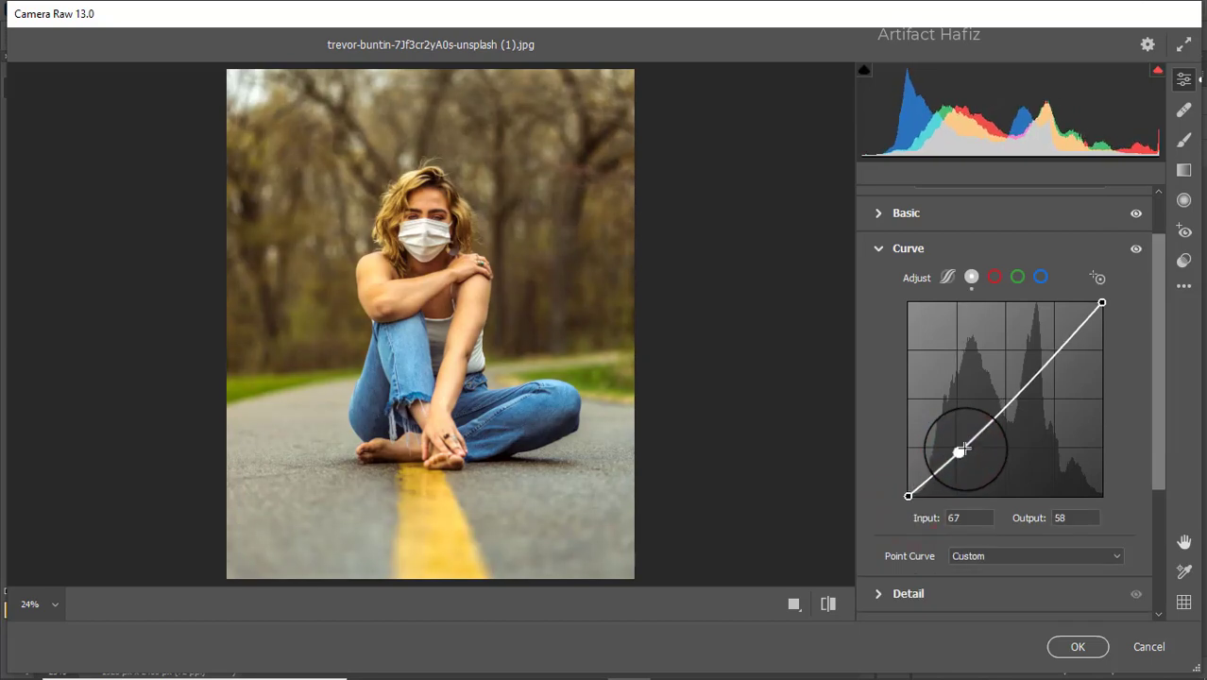
left_click_drag(1054, 352, 1053, 347)
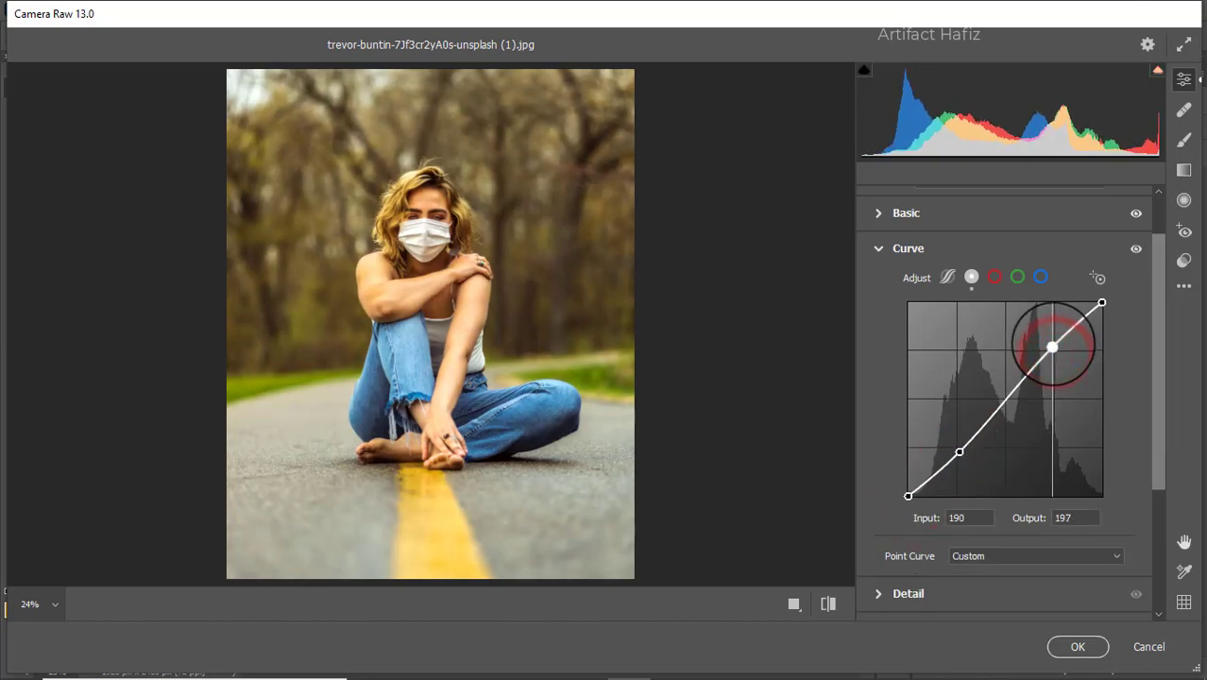
Step: On the blue channel curve, raise the black point to output 6 and add a point at input 62, output 59
left_click(1040, 277)
left_click_drag(908, 496, 908, 492)
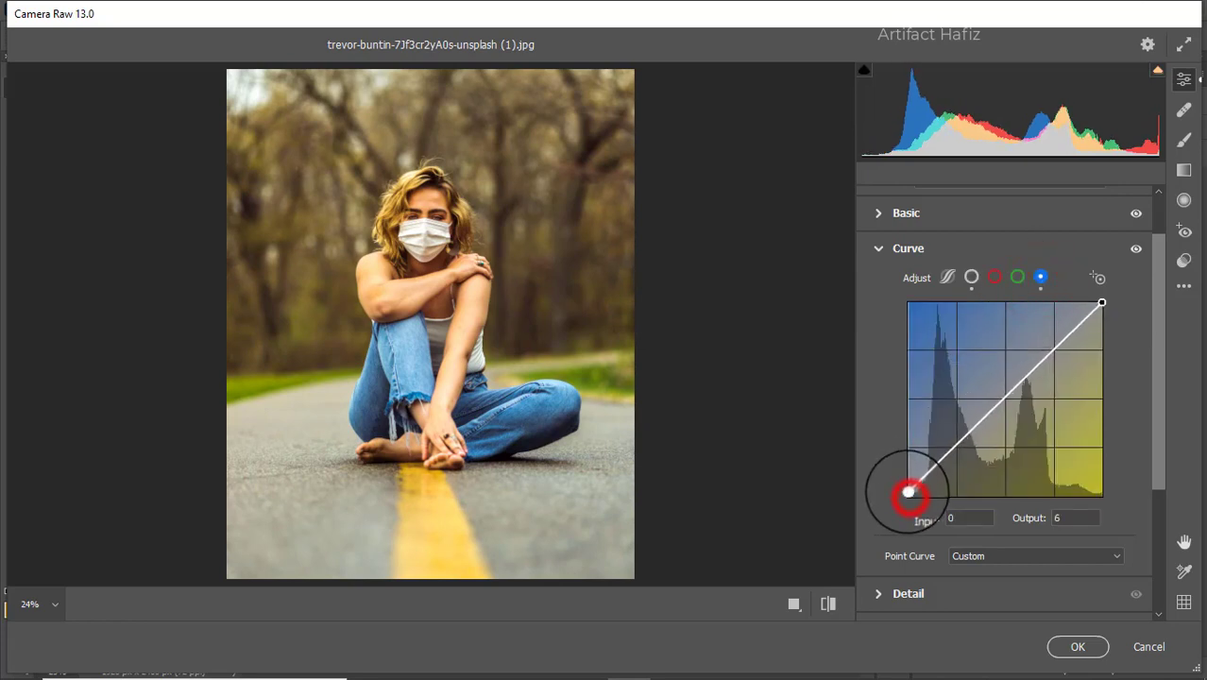
left_click_drag(948, 446, 955, 452)
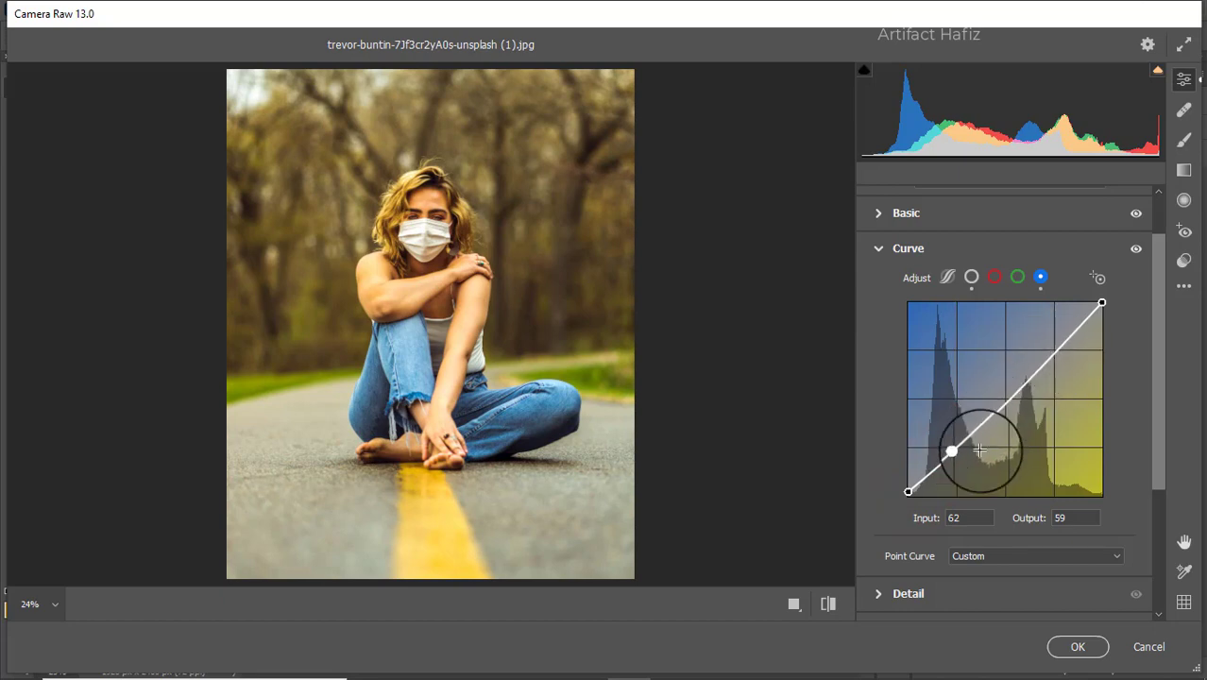
Step: Set the Detail adjustments to Sharpening 8, Noise Reduction 6 and Color Noise Reduction 20
scroll(963, 448, "down", 2)
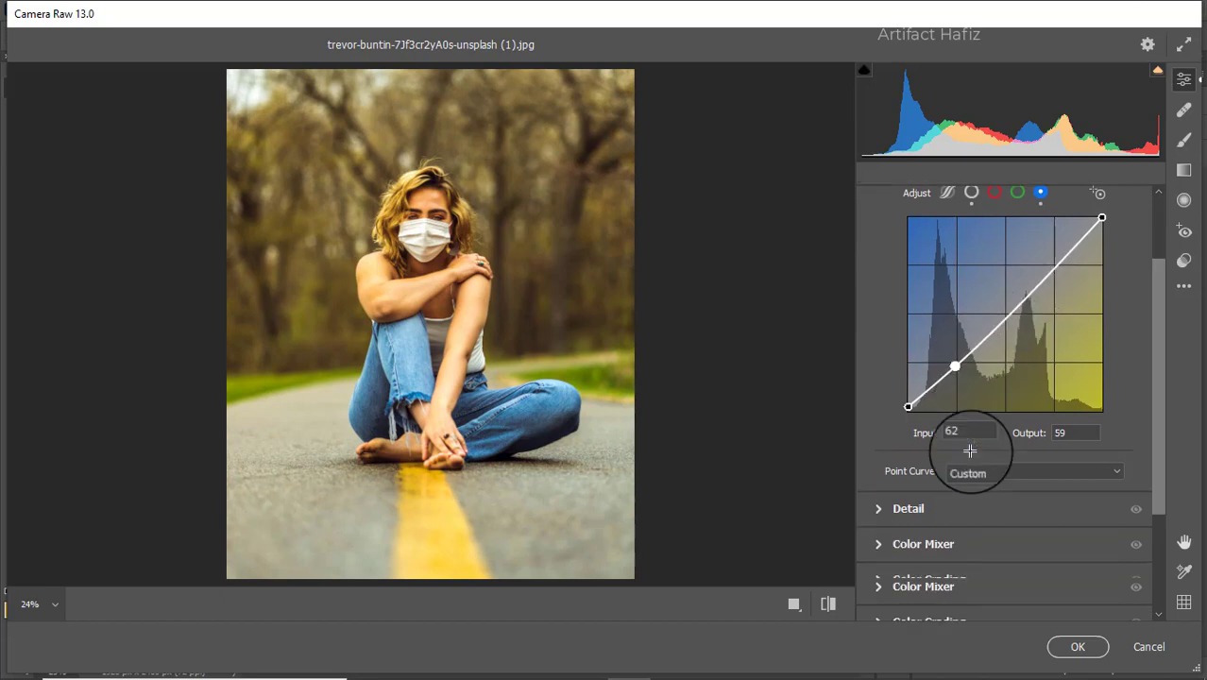
left_click(919, 510)
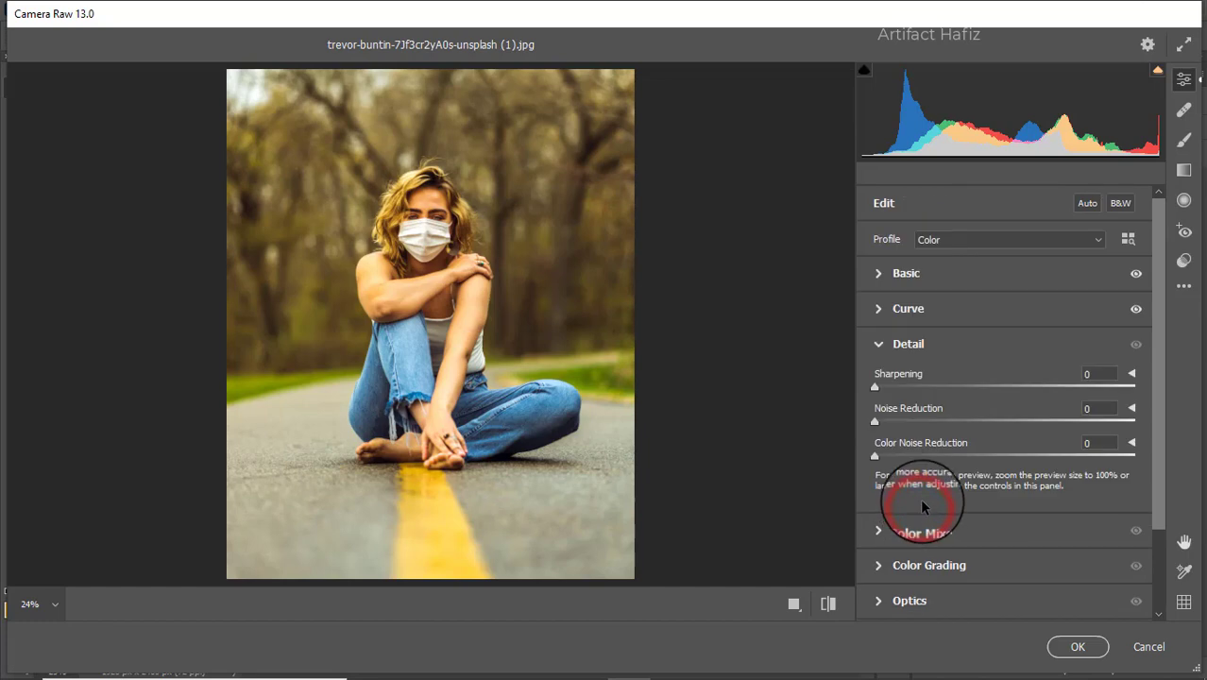
left_click(875, 386)
left_click(888, 387)
left_click(887, 421)
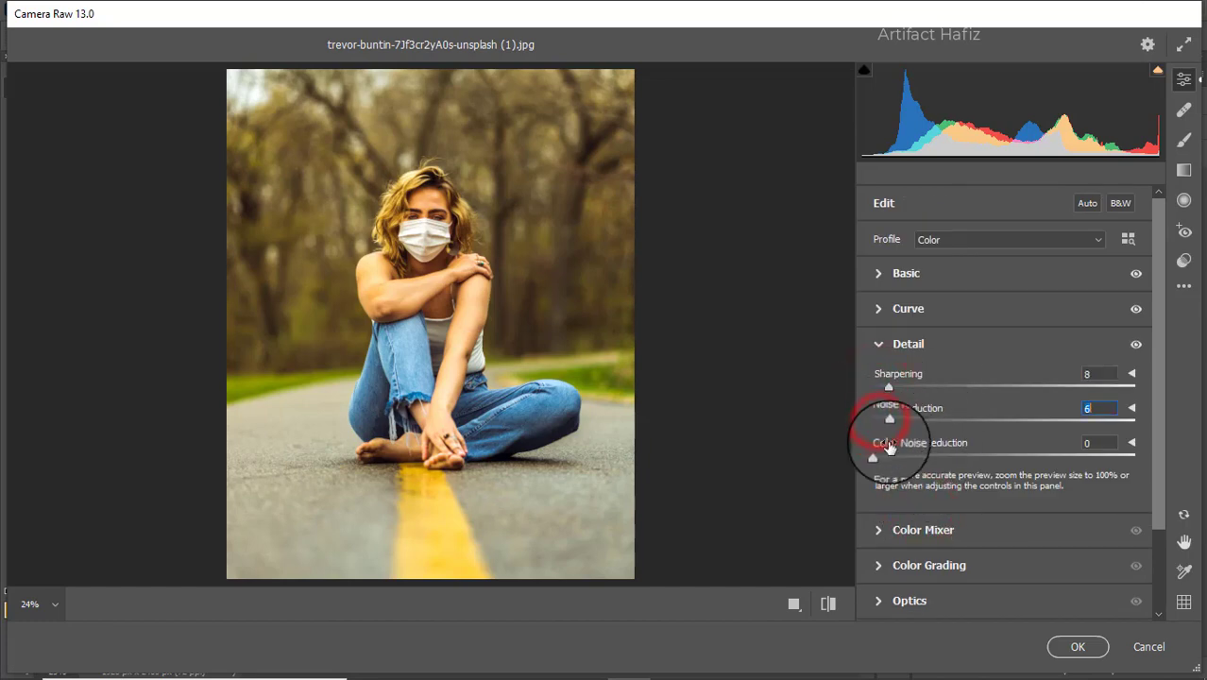
left_click_drag(874, 461, 924, 465)
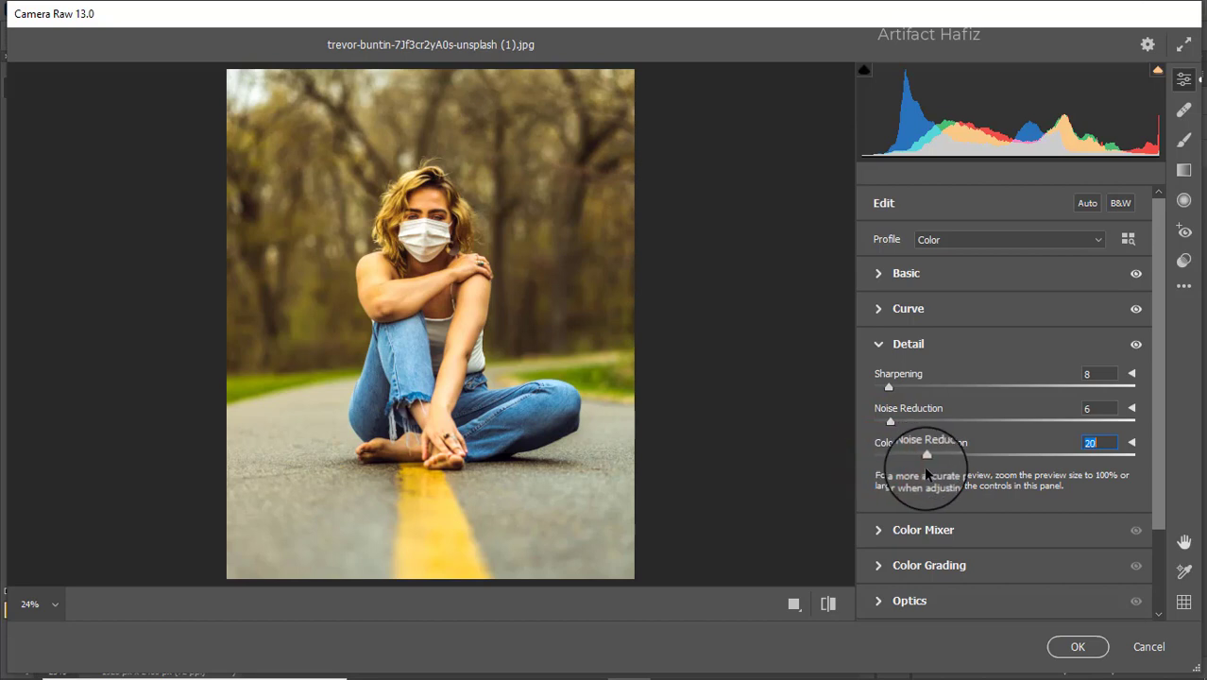
Step: Set the Color Mixer saturation to Reds +4, Oranges -18, Yellows -27, Greens -100, Aquas +6 and Blues +8
left_click(897, 531)
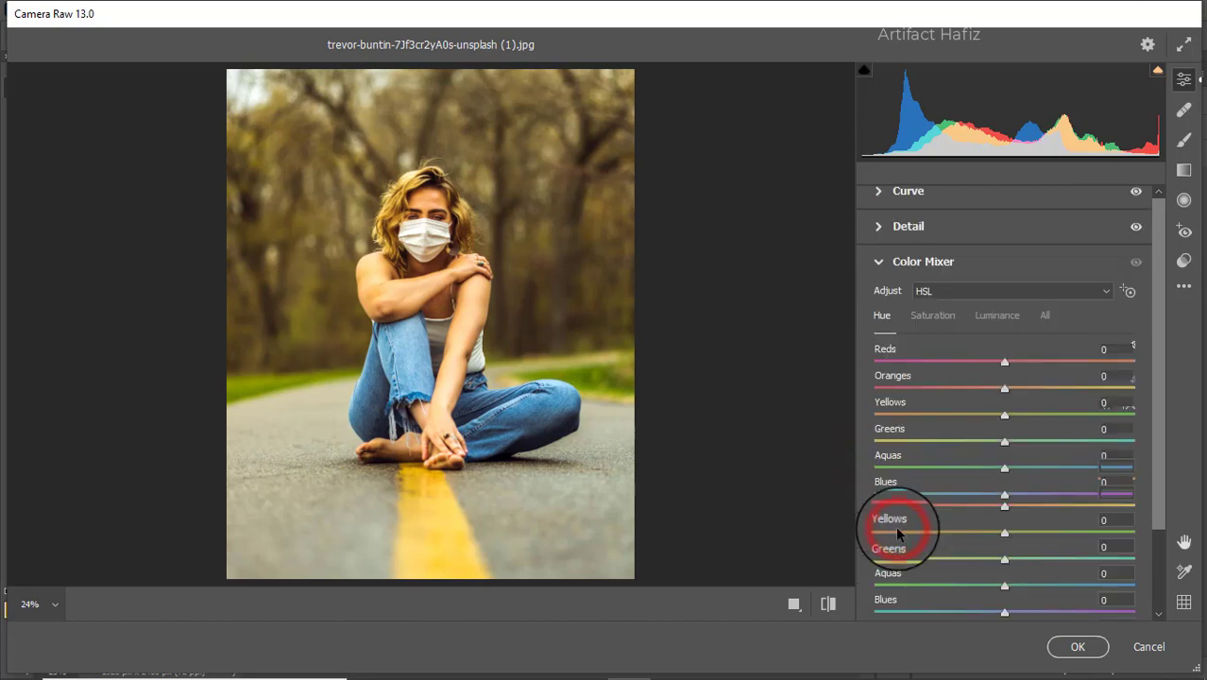
left_click(944, 320)
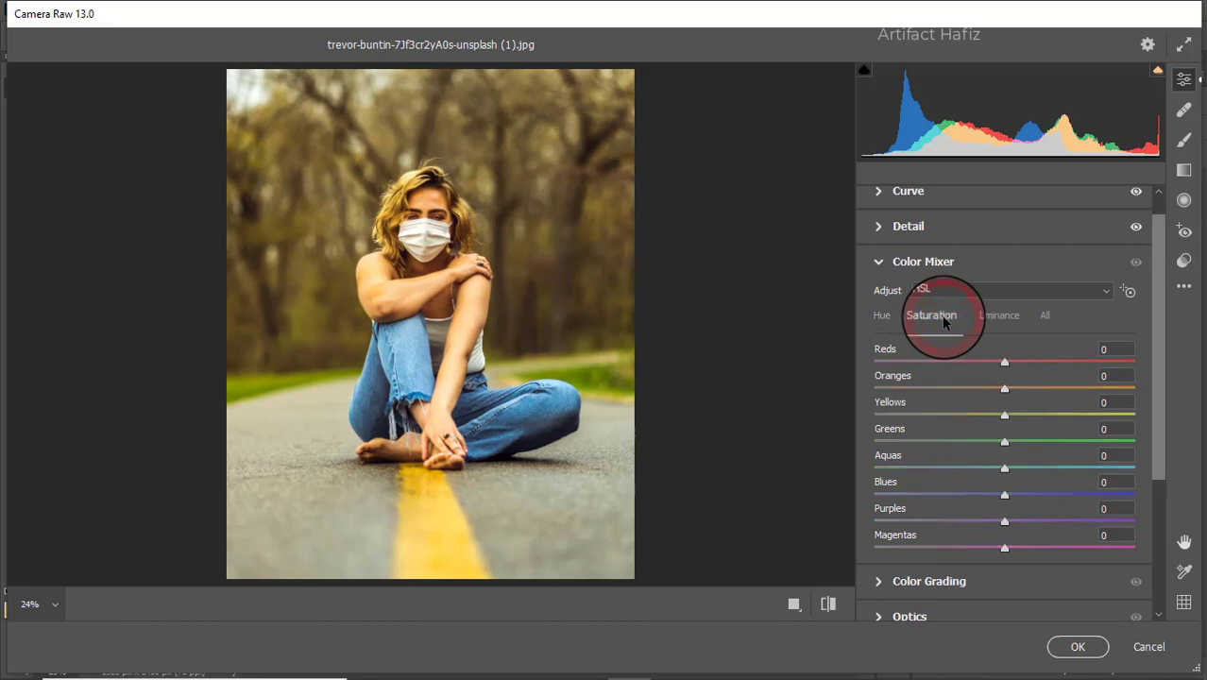
mouse_move(1037, 358)
left_mouse_down()
mouse_move(1099, 359)
mouse_move(1004, 359)
mouse_move(1034, 361)
left_mouse_up()
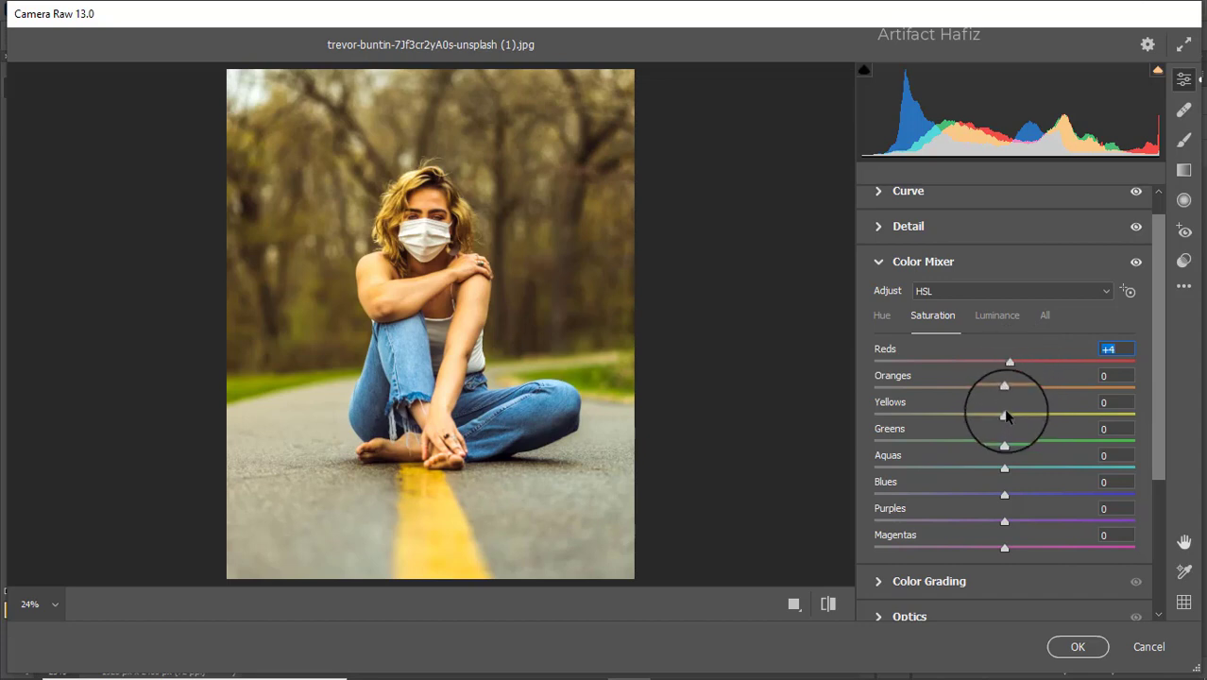
left_click_drag(1004, 416, 837, 443)
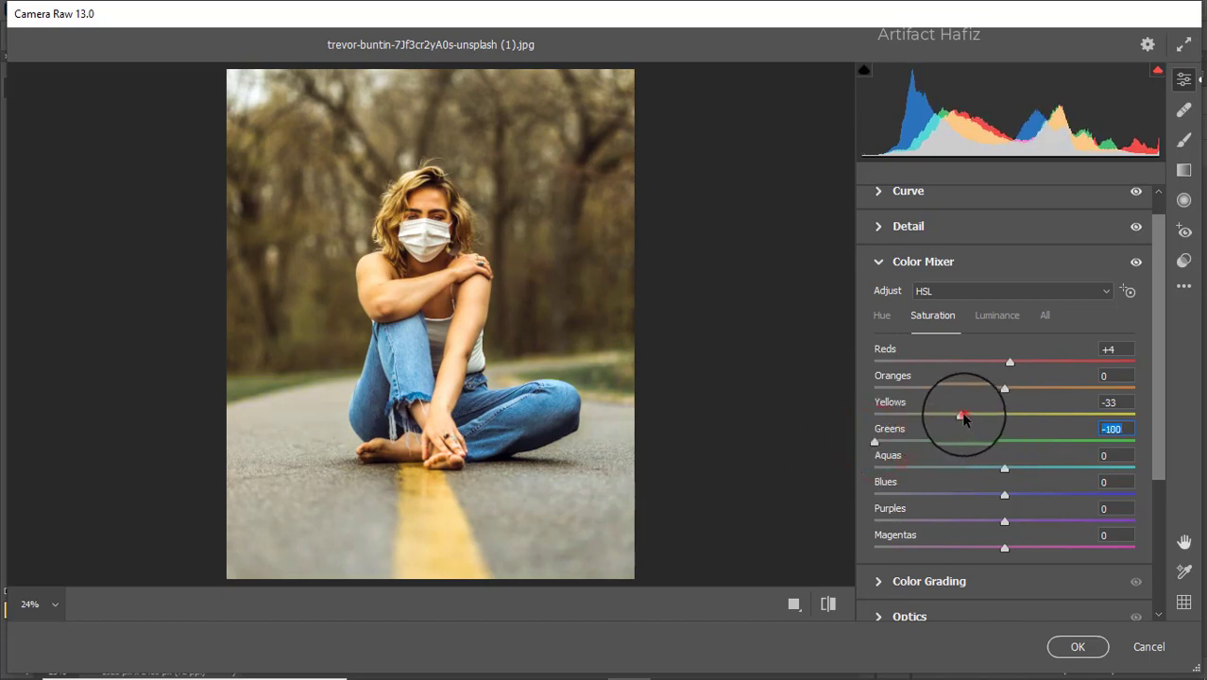
left_click_drag(962, 416, 979, 393)
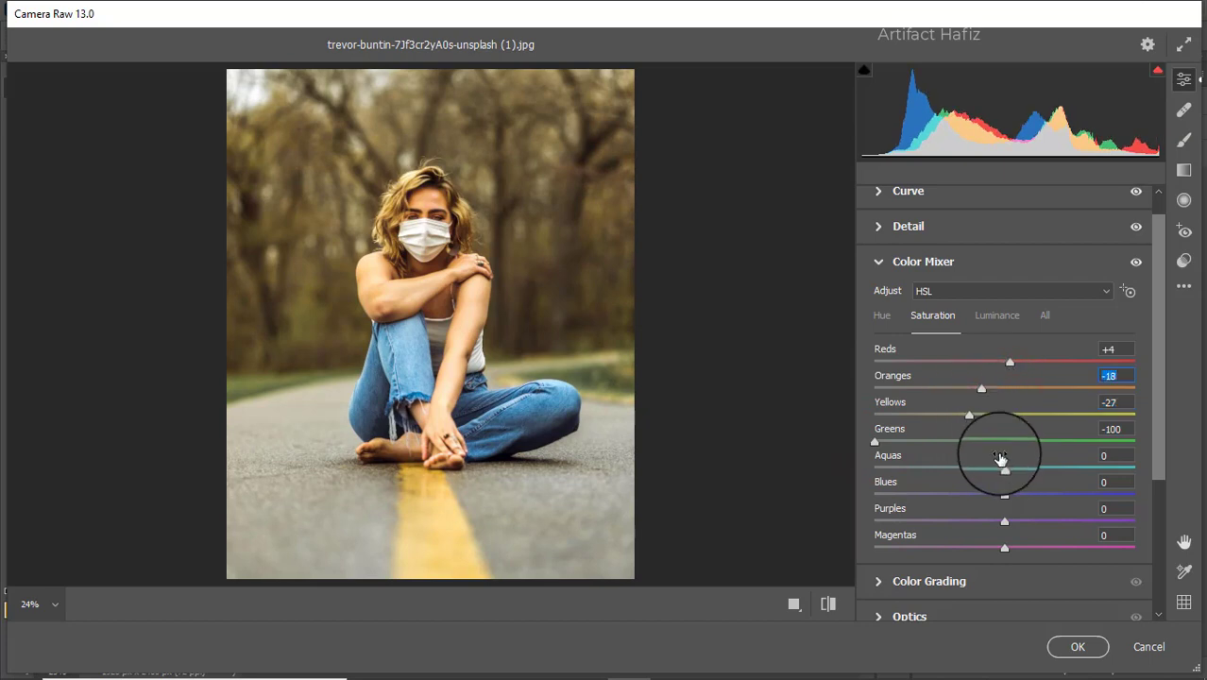
left_click_drag(1003, 469, 1015, 495)
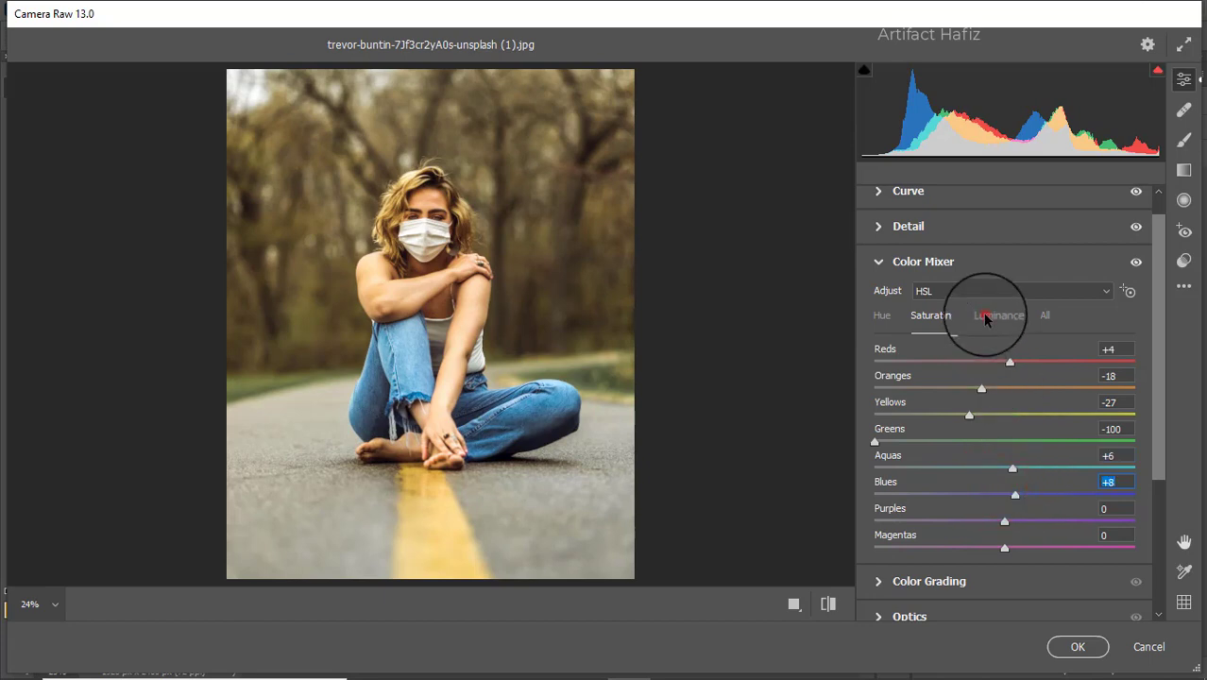
Step: Set the Color Mixer luminance to Oranges +6, Yellows -6, Greens +11, Aquas -20 and Blues -11
left_click(985, 317)
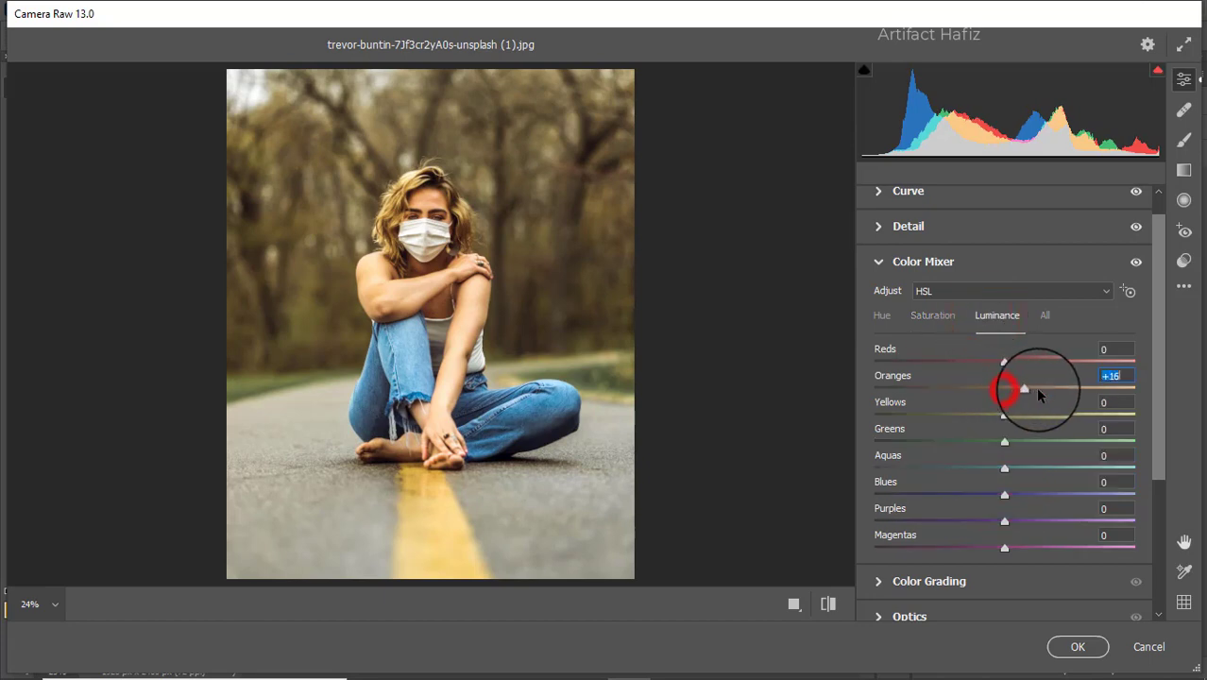
left_click_drag(1037, 396, 988, 495)
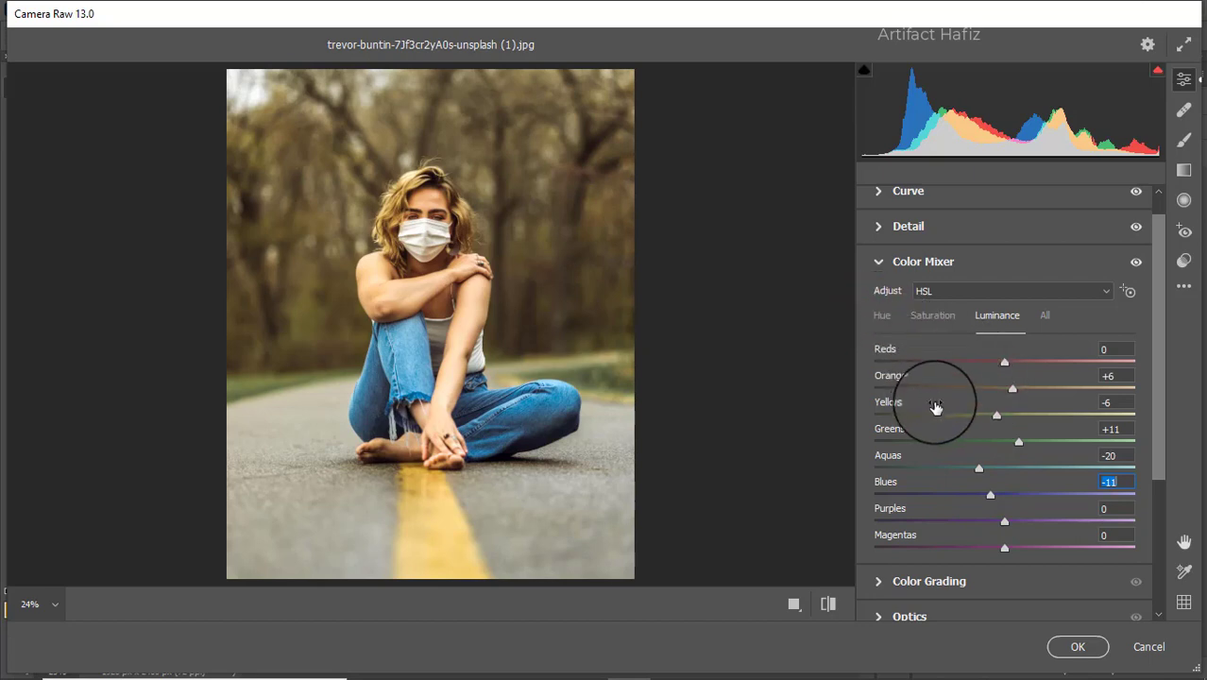
Step: Set the Color Mixer hue to Yellows -5, Greens +7, Aquas -37 and Blues -8
left_click(887, 324)
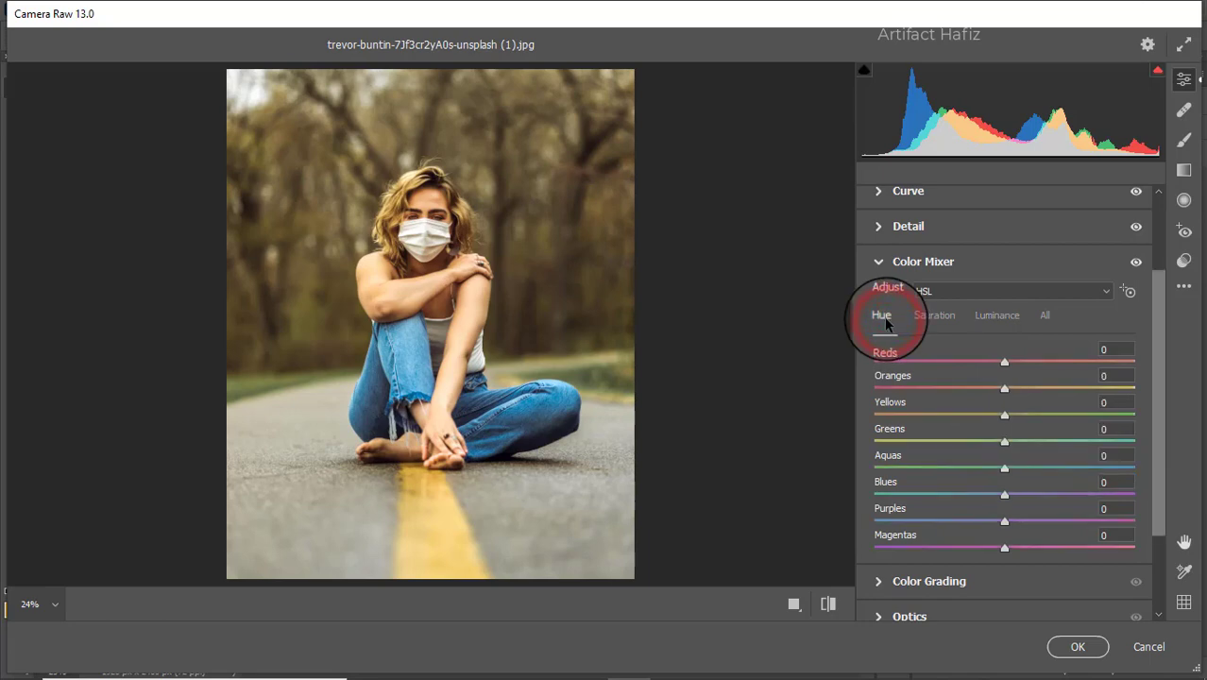
left_click_drag(1003, 494, 1014, 458)
left_click(1004, 468)
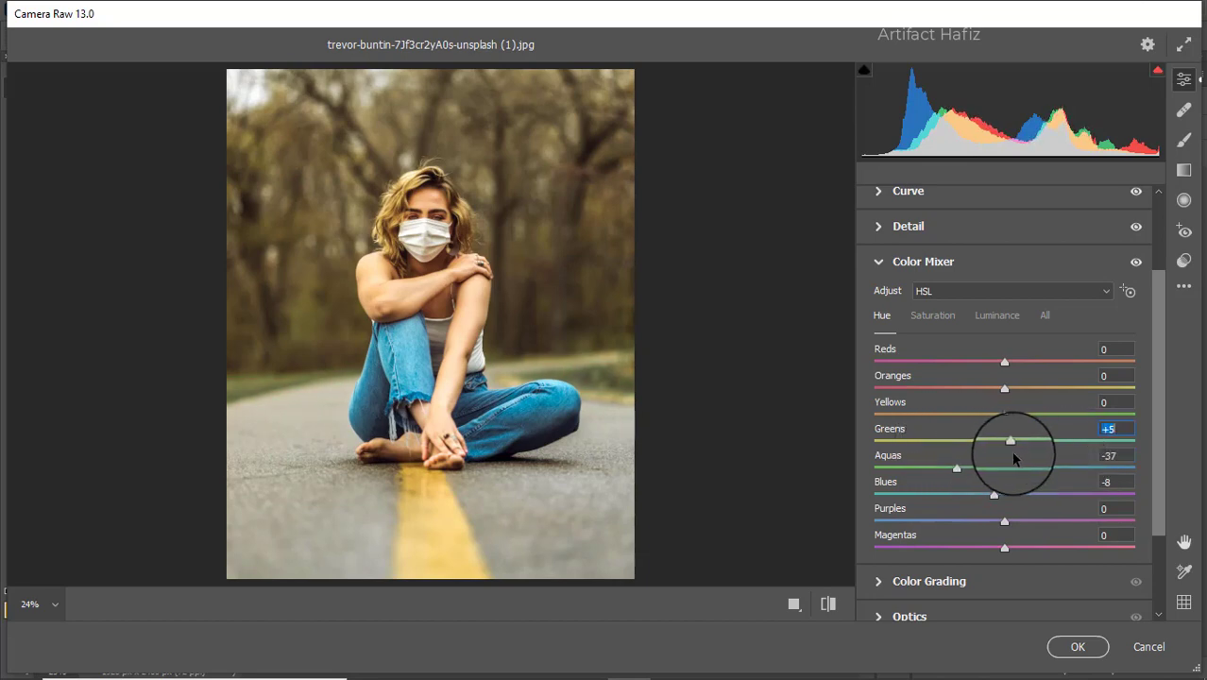
mouse_move(1003, 414)
left_mouse_down()
mouse_move(1114, 418)
mouse_move(978, 425)
mouse_move(997, 423)
mouse_move(1000, 407)
left_mouse_up()
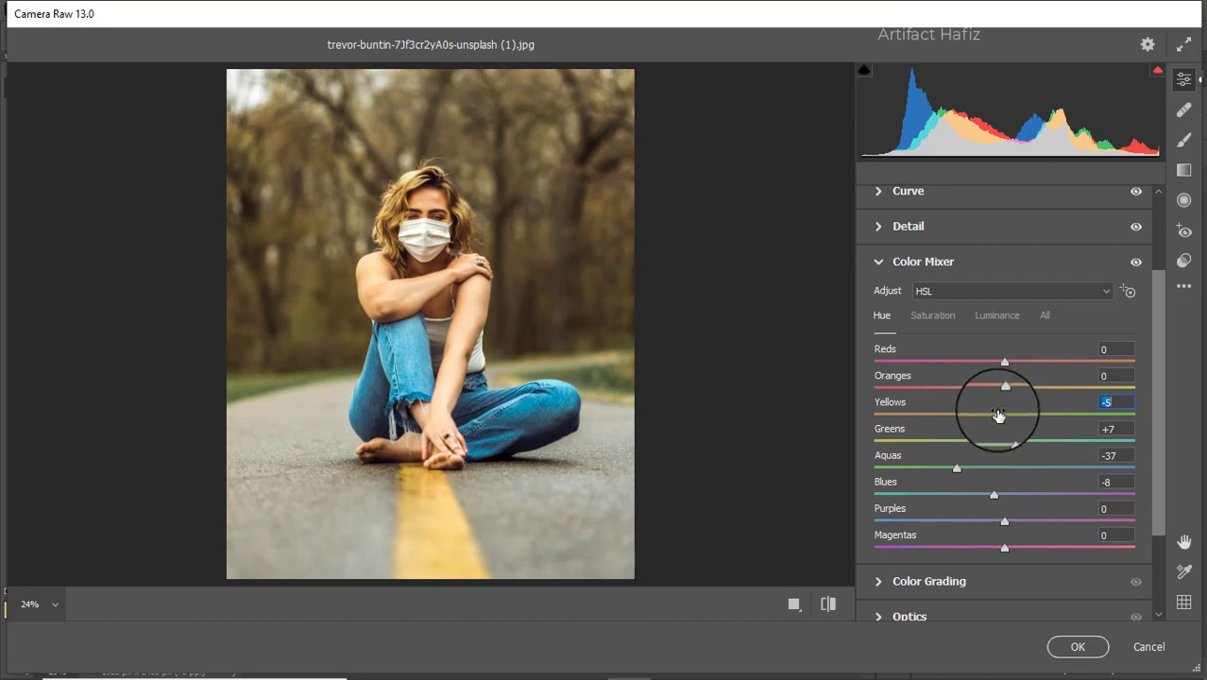
Step: Color grade the shadows toward blue, the highlights toward yellow, and the midtones to hue 194 with saturation 13
scroll(992, 376, "down", 3)
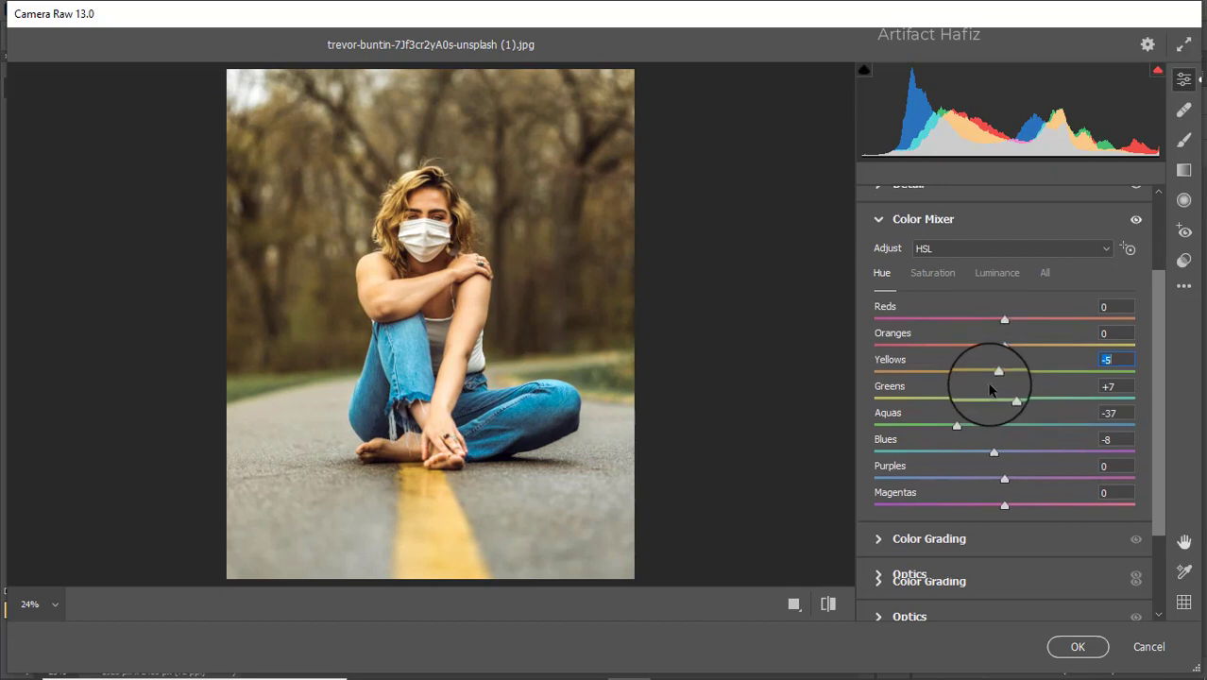
left_click(933, 496)
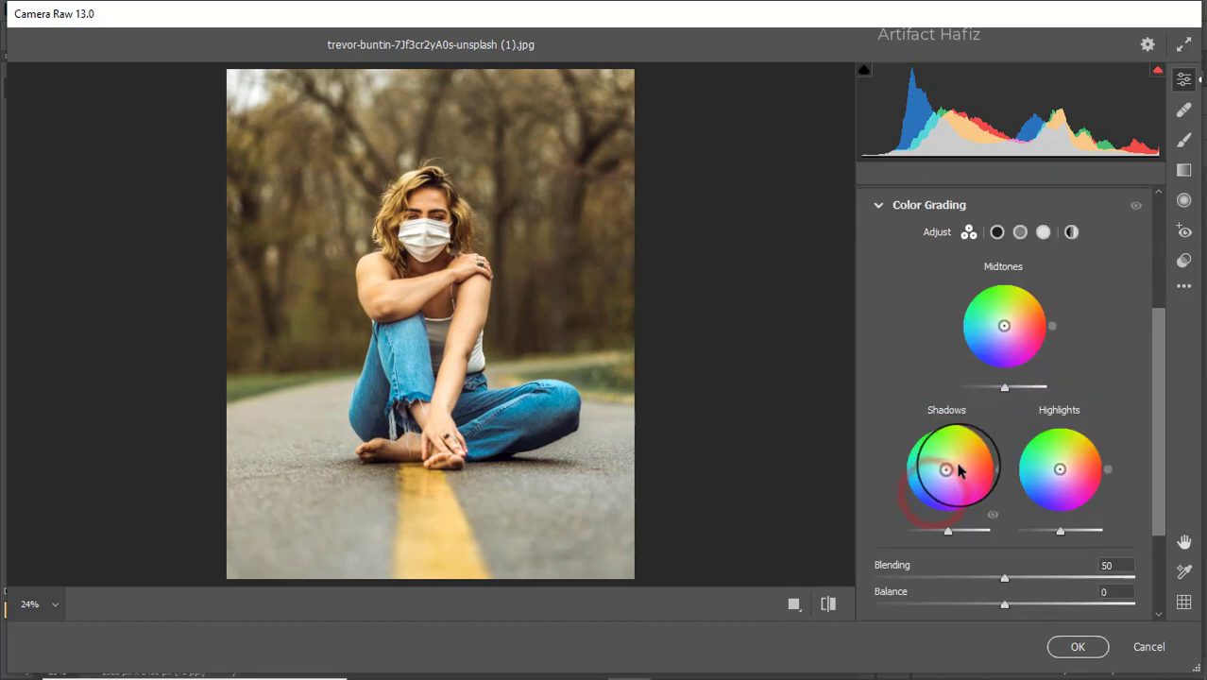
left_click_drag(942, 471, 913, 512)
left_click_drag(1056, 481, 1106, 390)
left_click(1003, 323)
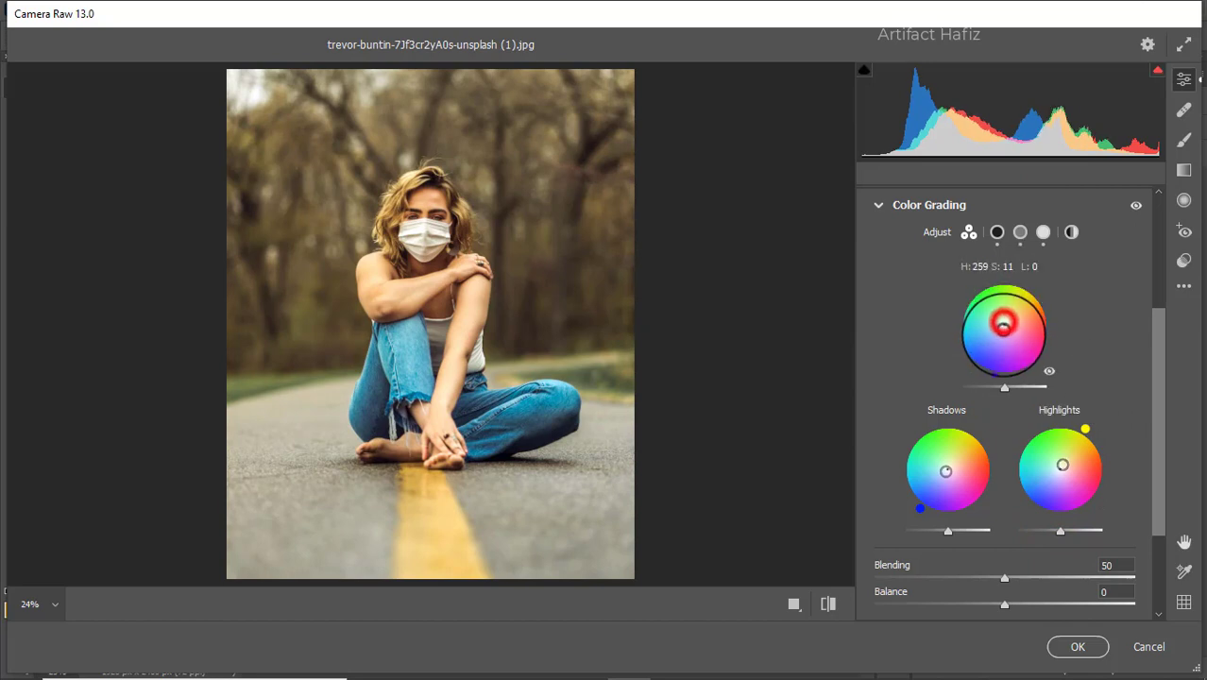
left_click_drag(1003, 323, 1003, 328)
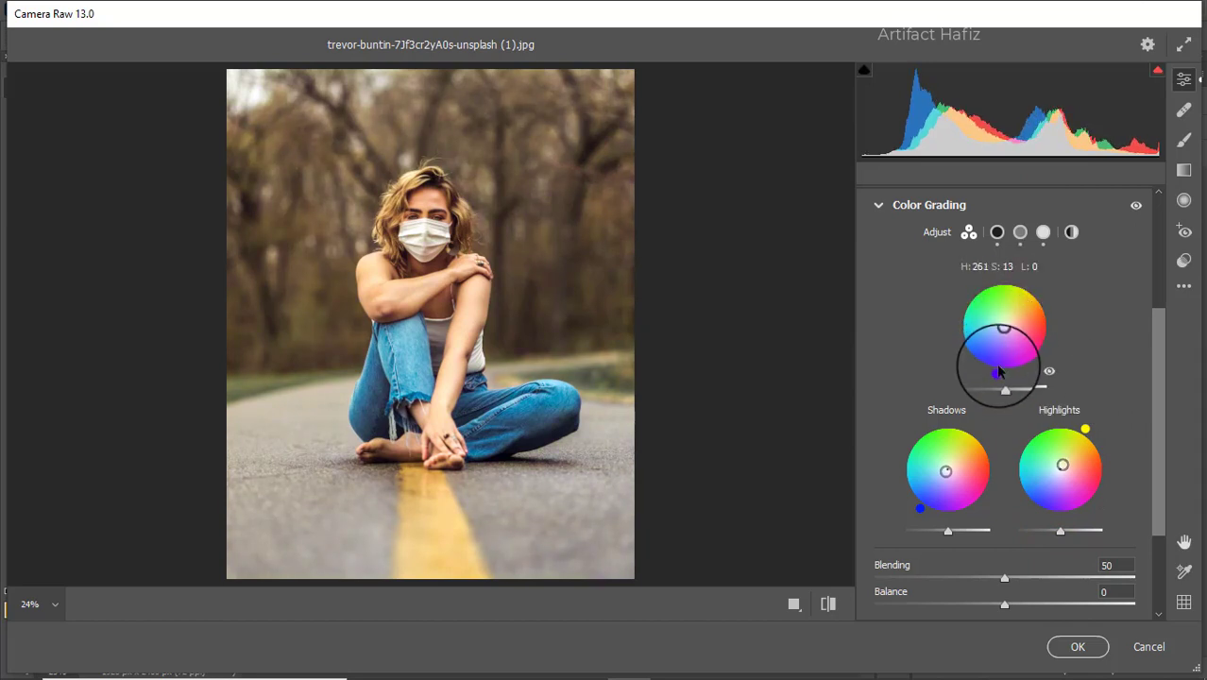
left_click_drag(999, 371, 904, 357)
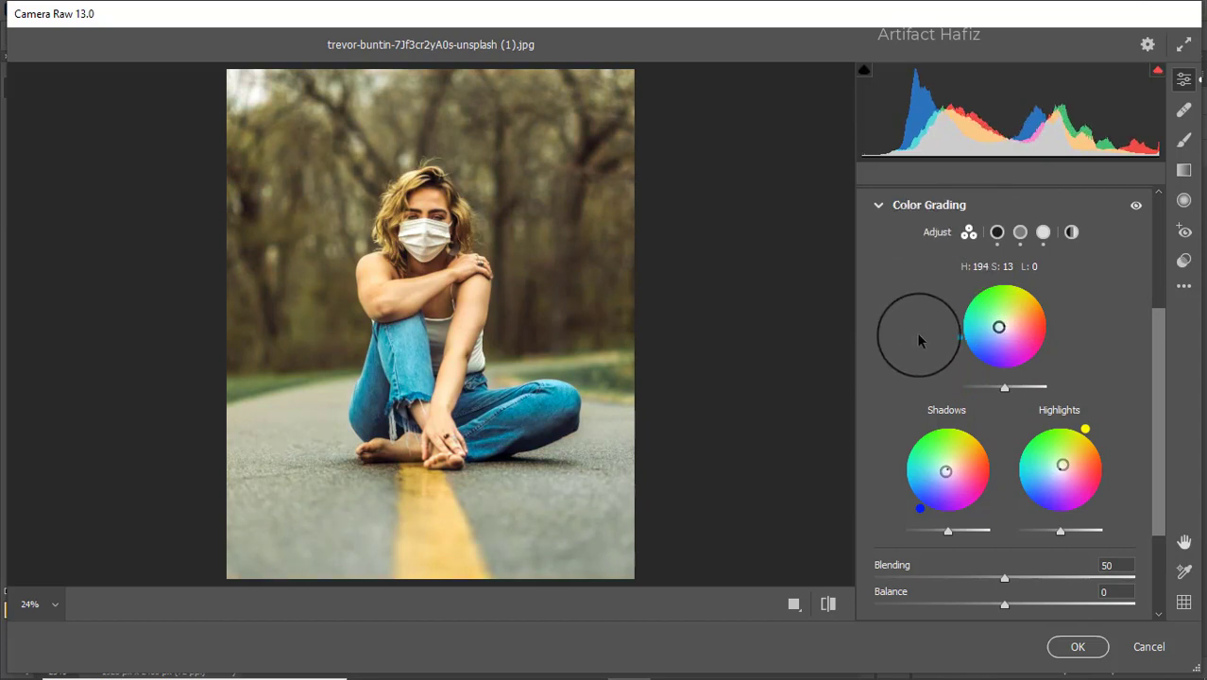
Step: Set the Vignetting effect to -5
scroll(919, 340, "down", 3)
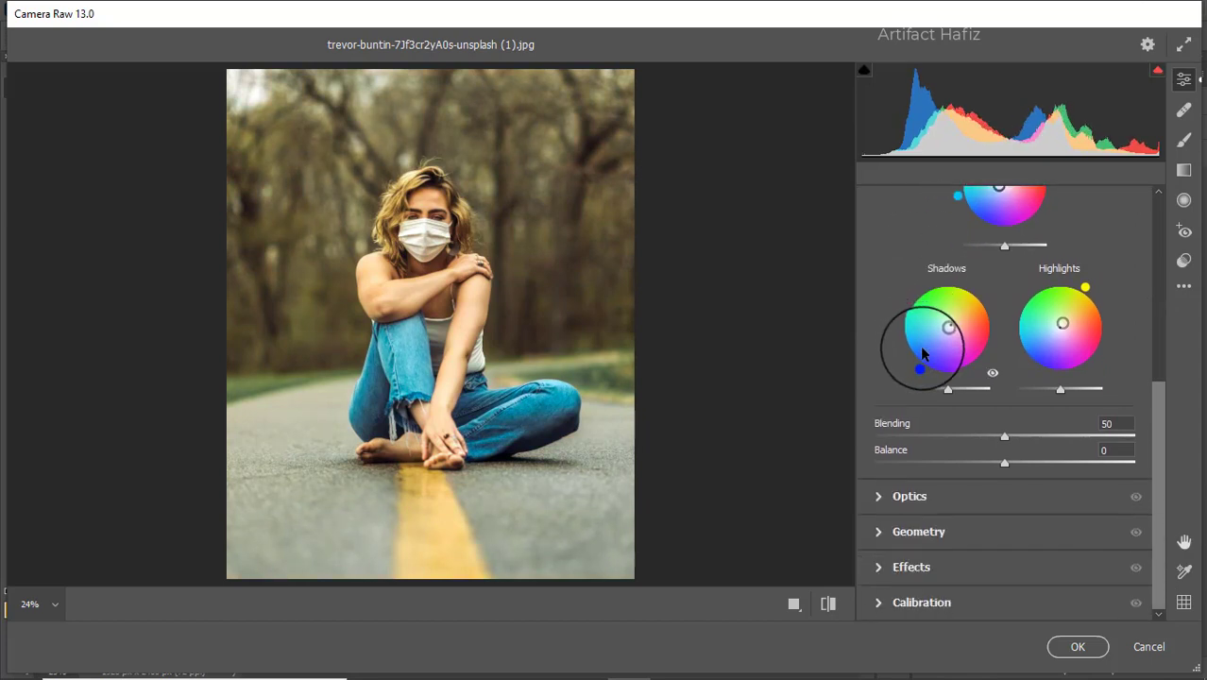
left_click(921, 568)
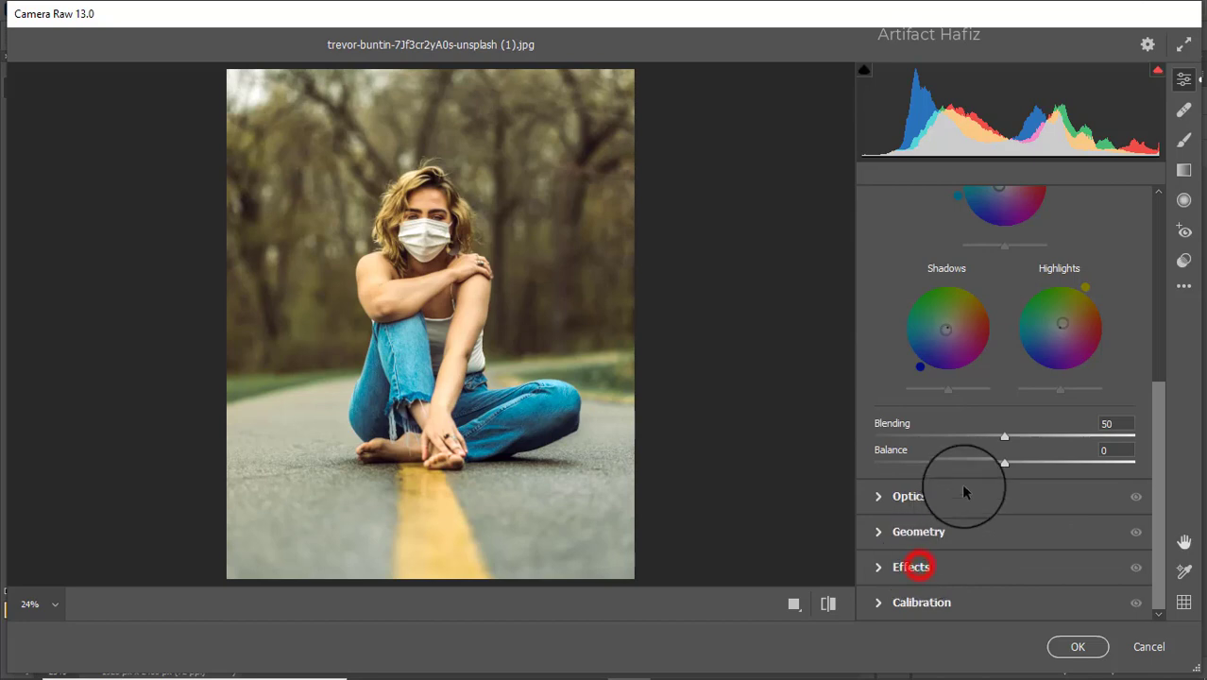
left_click(1001, 427)
left_click_drag(1001, 427, 997, 427)
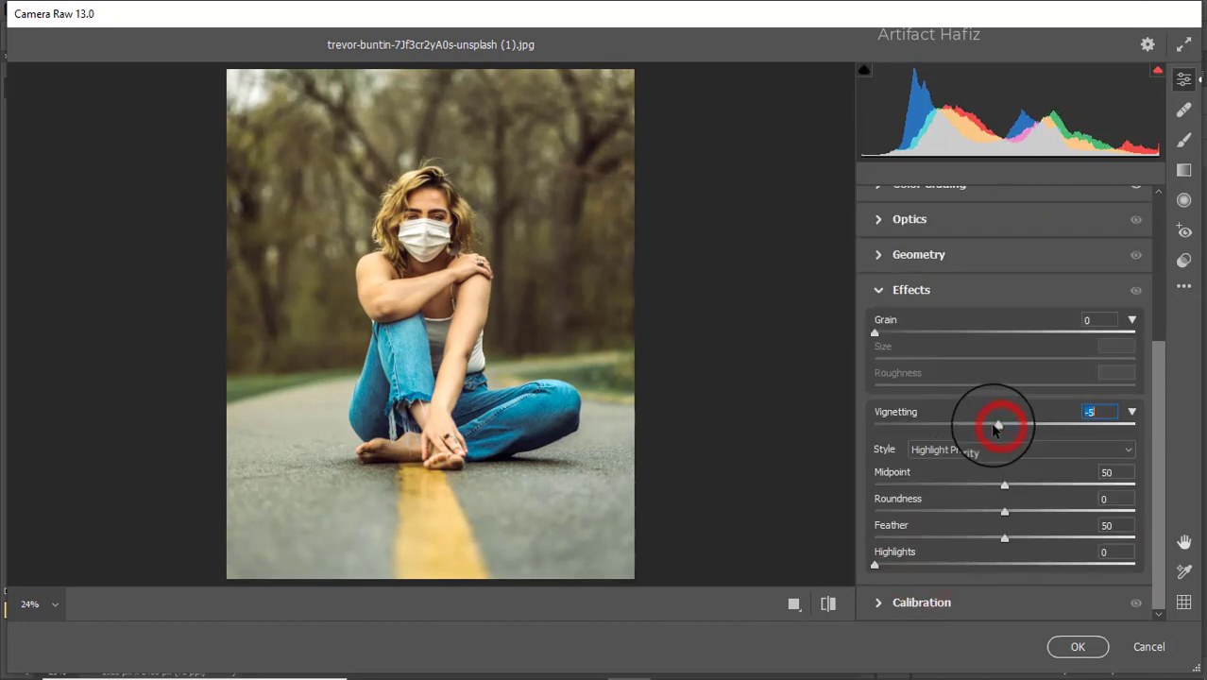
Step: Calibrate the primaries' saturation to Green +65, Red -18 and Blue -22
left_click(933, 603)
left_click_drag(1003, 523, 1058, 525)
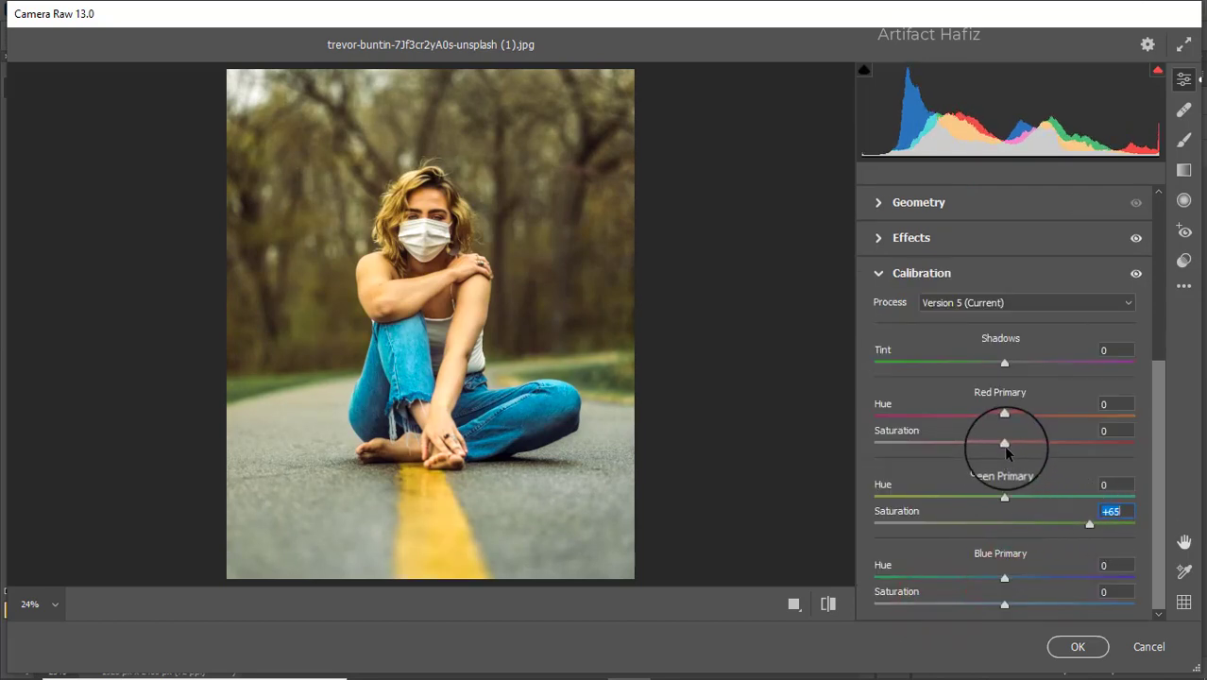
left_click_drag(1003, 445, 983, 453)
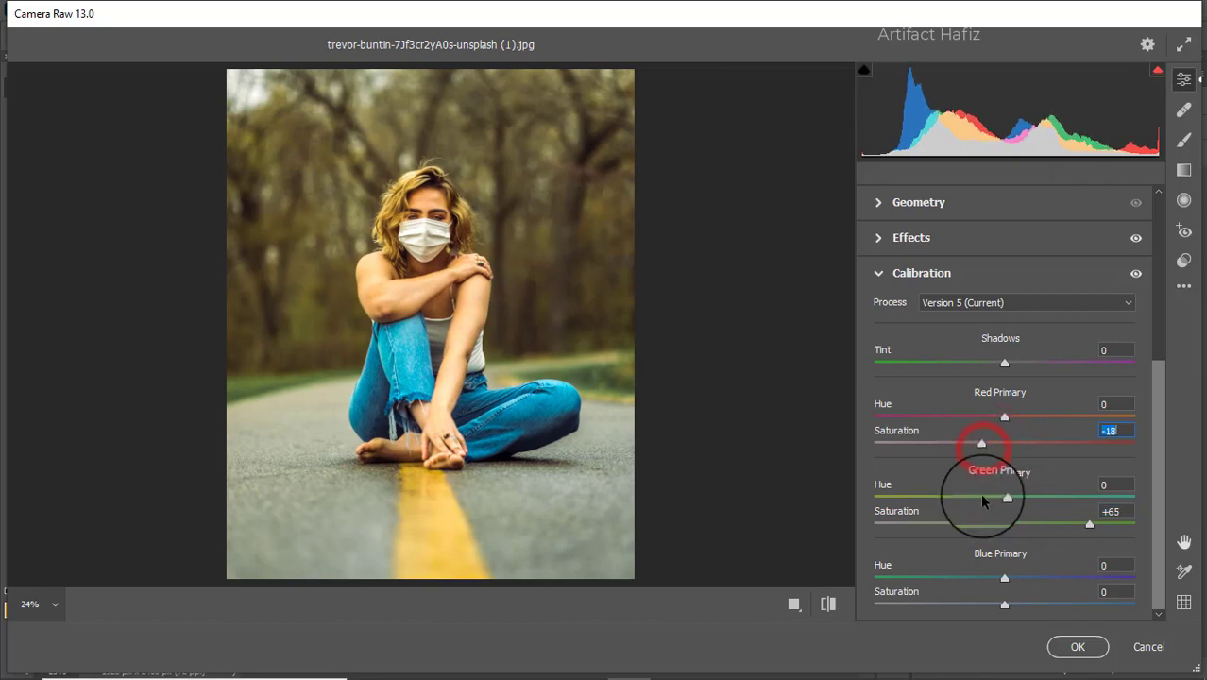
left_click_drag(1003, 606, 977, 607)
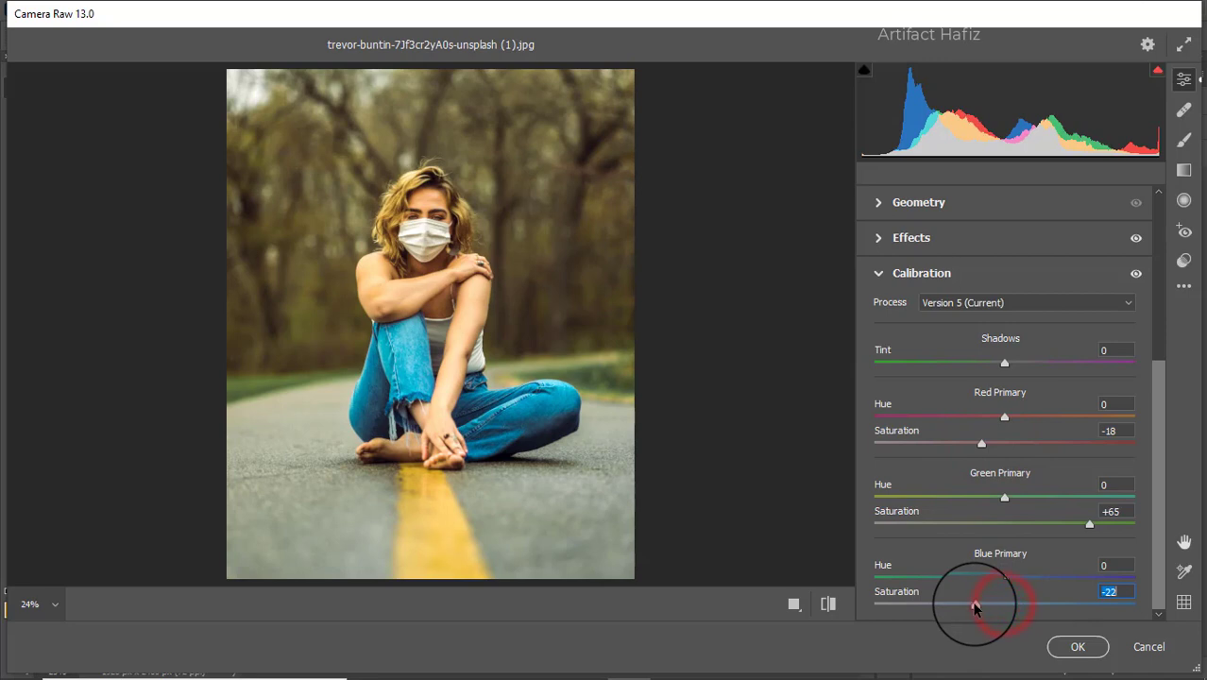
Step: Lower the Color Mixer saturation of the Yellows to -68
scroll(1037, 446, "up", 5)
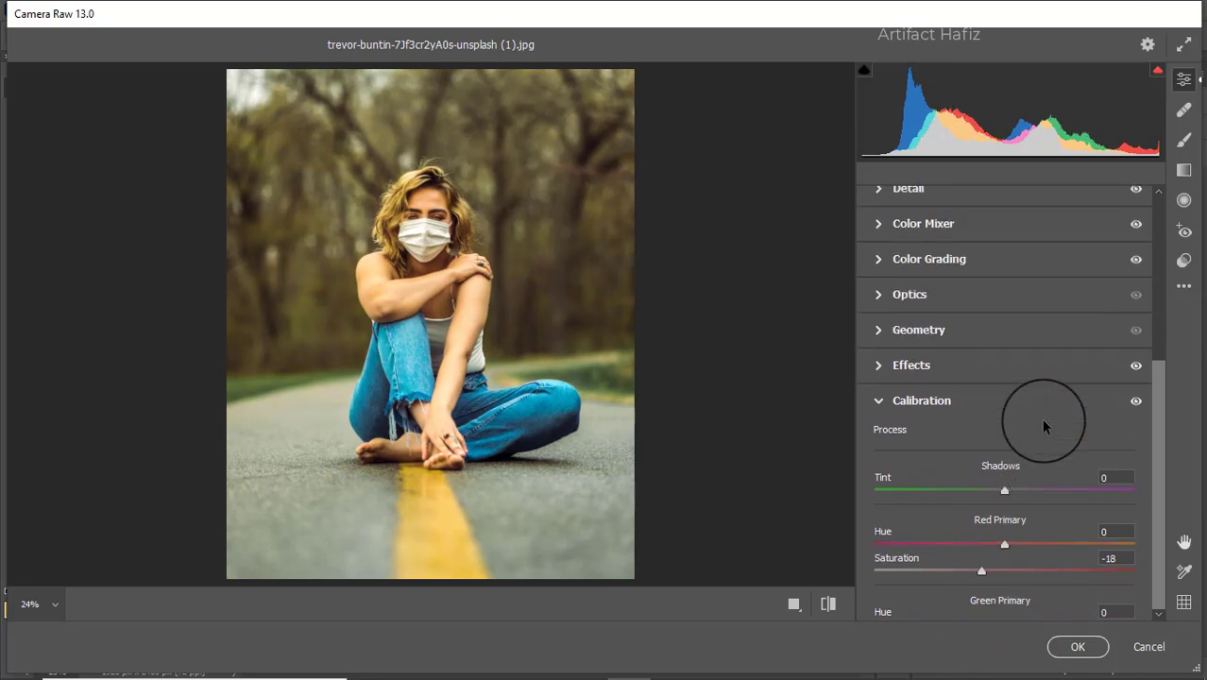
left_click(881, 308)
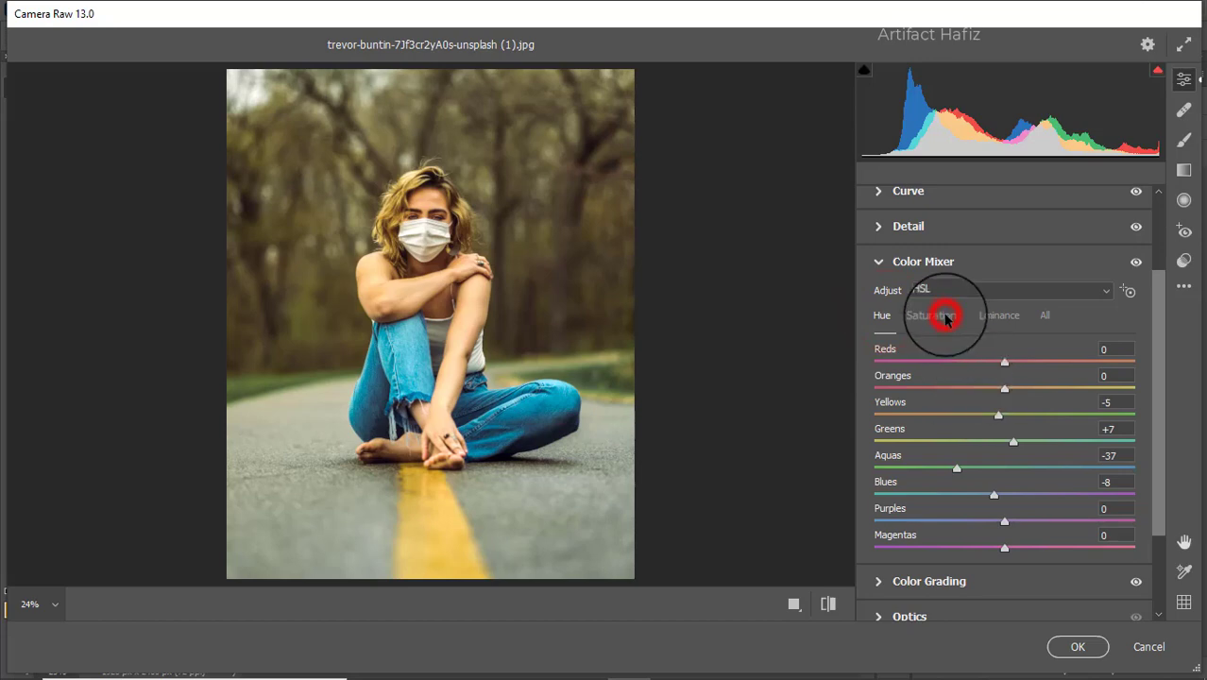
left_click(945, 317)
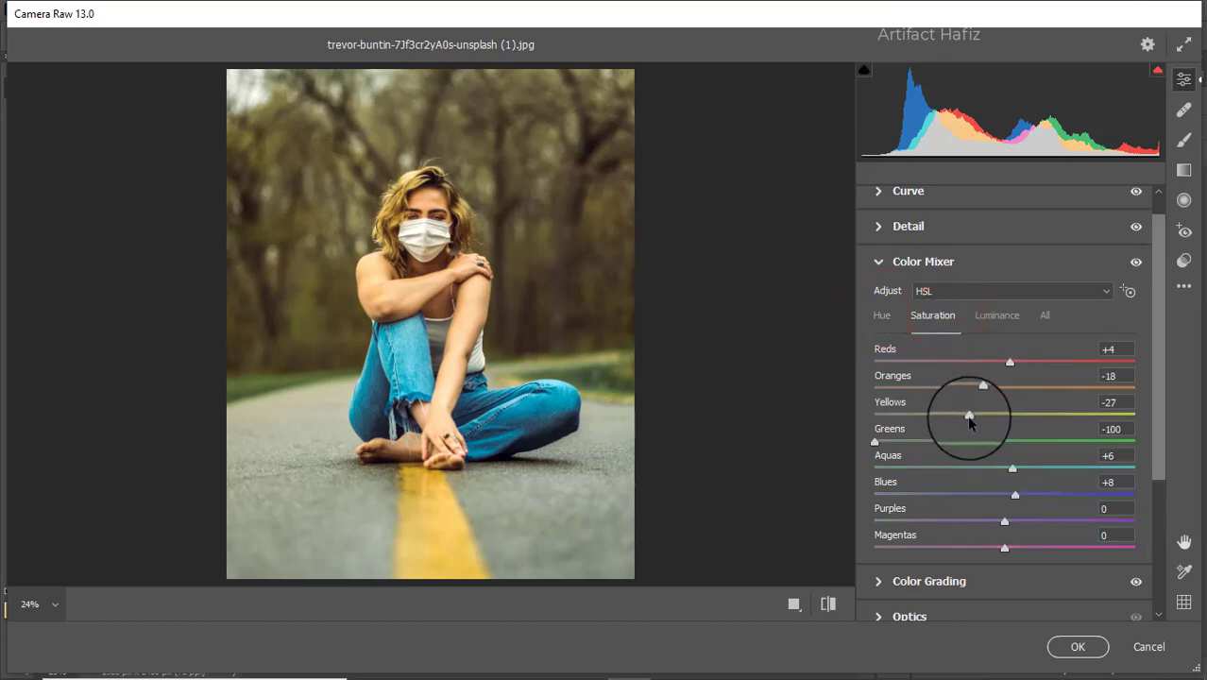
left_click_drag(969, 416, 916, 416)
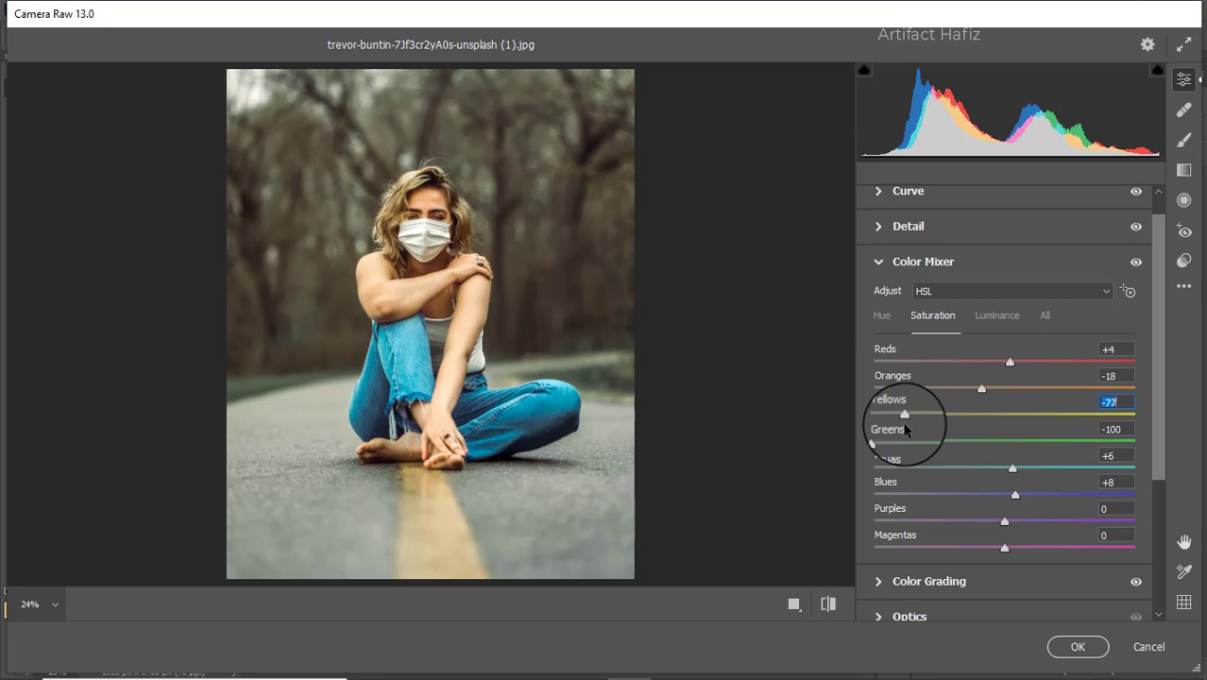
left_click_drag(904, 429, 914, 429)
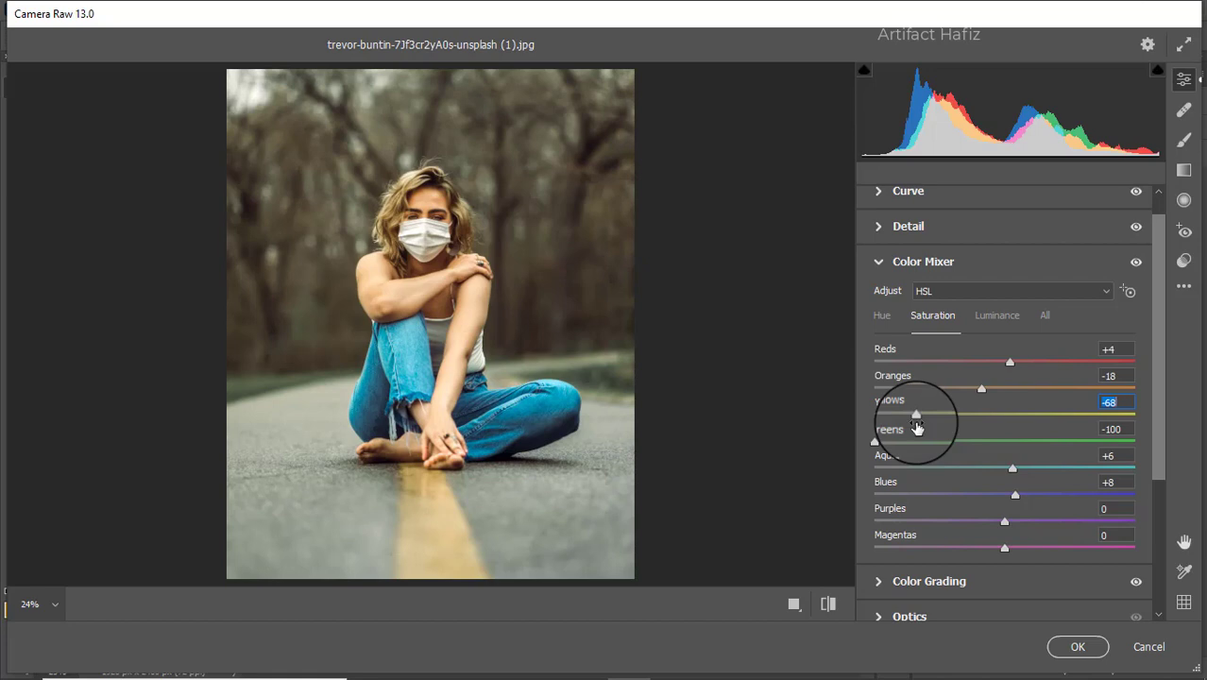
Step: Add a graduated filter with Exposure -1.05 from the photo's bottom edge up to the woman's knee level
left_click(1183, 170)
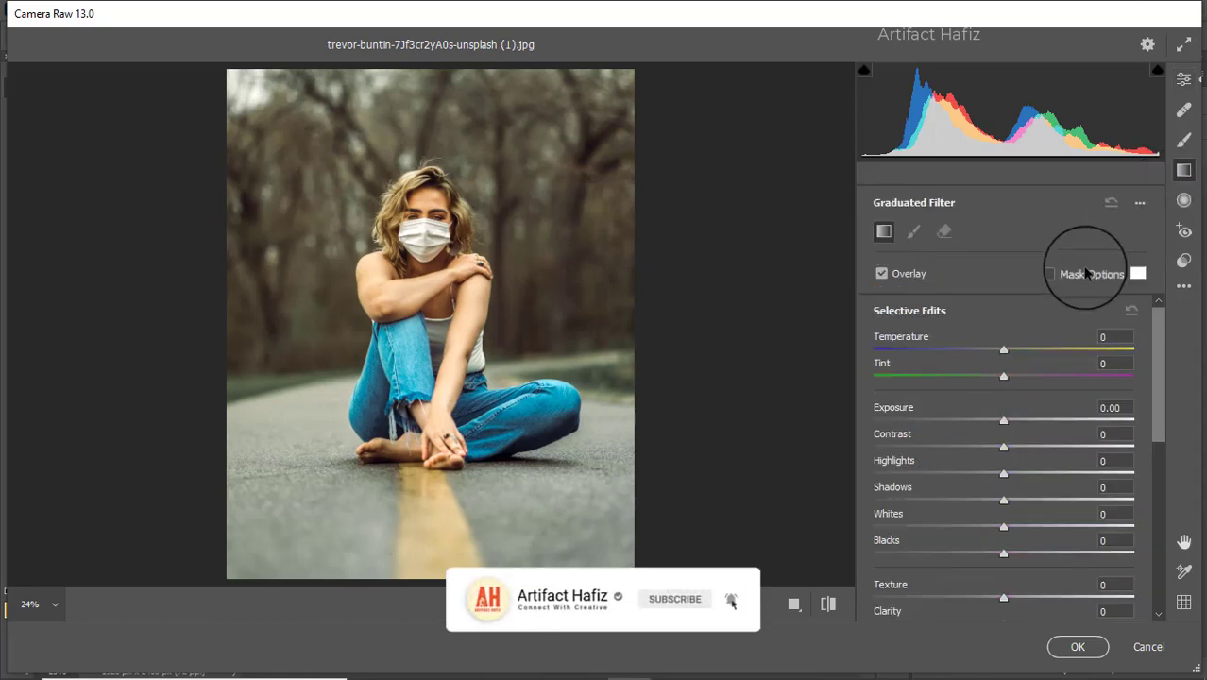
left_click_drag(1004, 420, 969, 423)
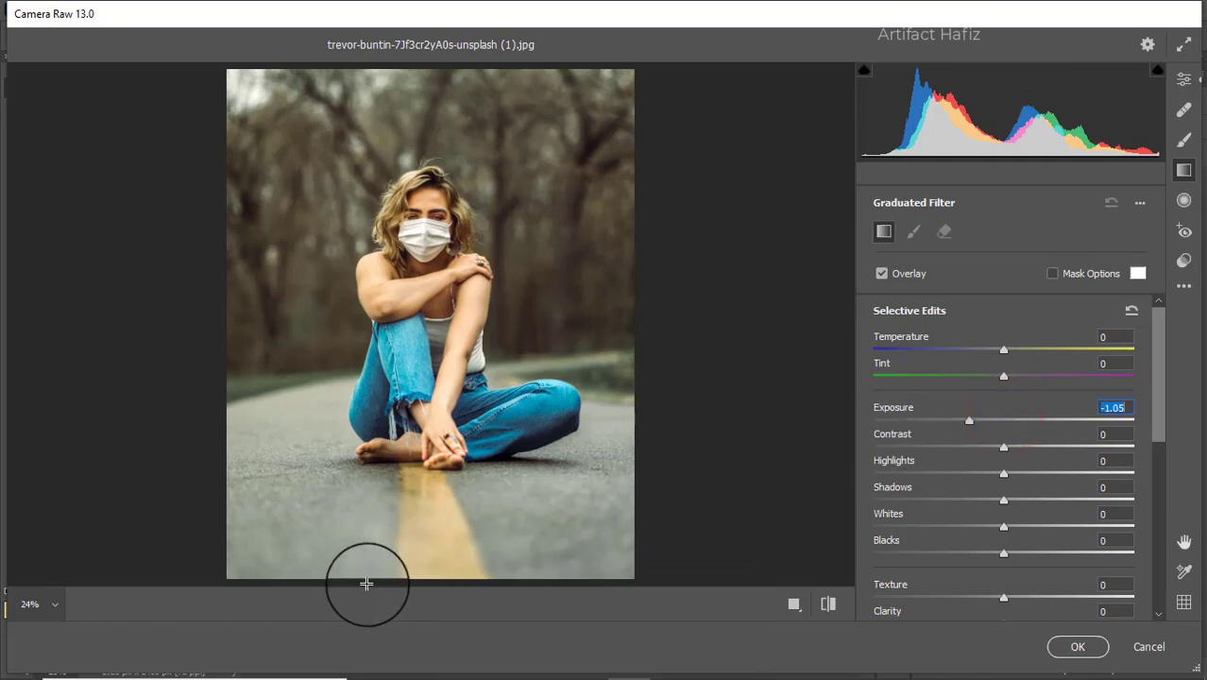
left_click_drag(367, 585, 364, 381)
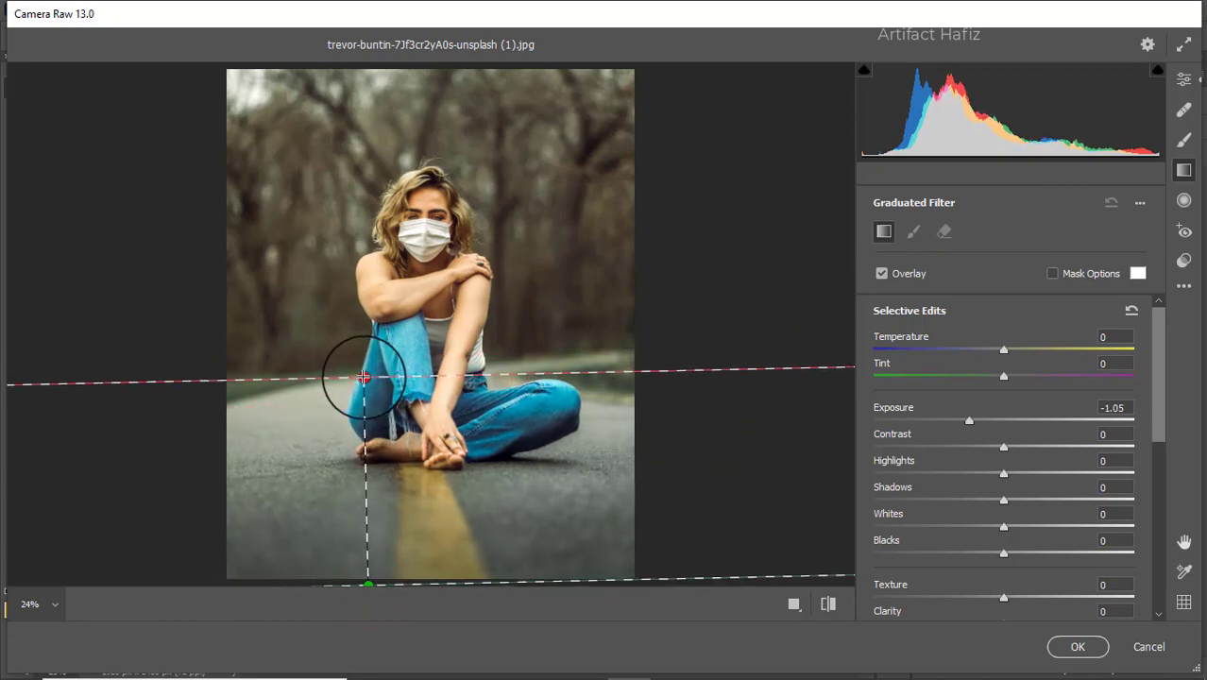
Step: Add a horizontal graduated filter from beyond the photo's right edge to left of the woman, with Exposure -1.05 and Blacks +12
left_click(970, 422)
left_click_drag(704, 248, 315, 248)
scroll(1020, 455, "down", 1)
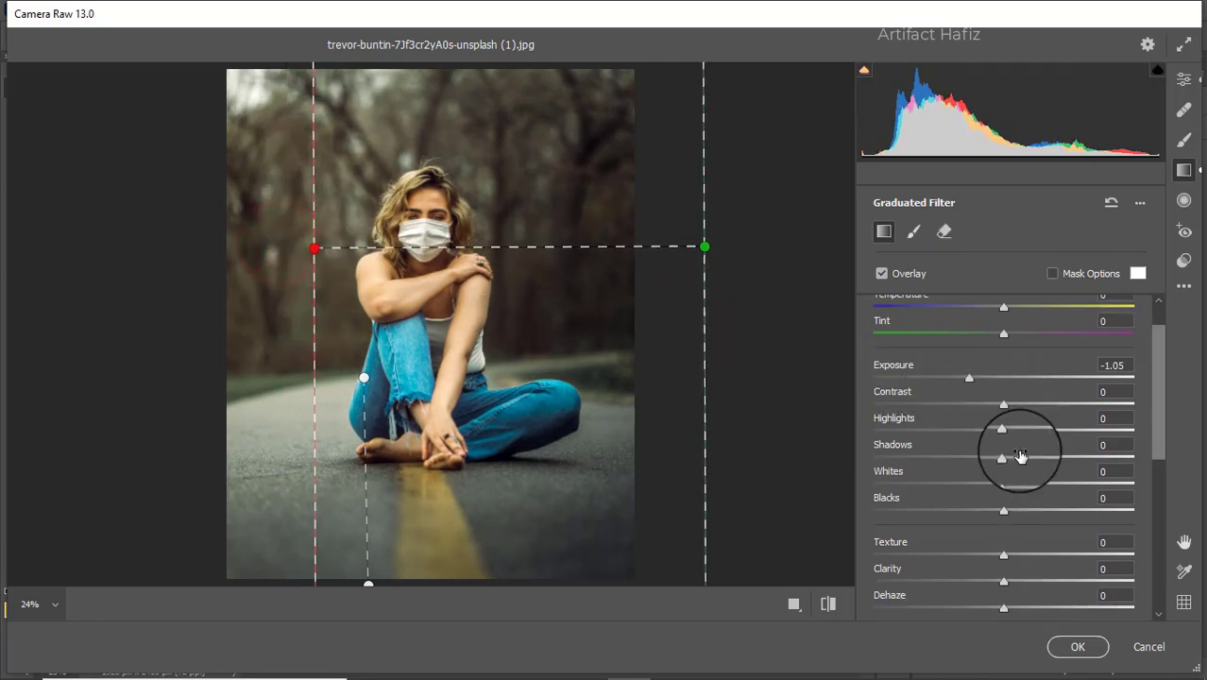
mouse_move(1001, 511)
left_mouse_down()
mouse_move(1037, 514)
mouse_move(1016, 513)
left_mouse_up()
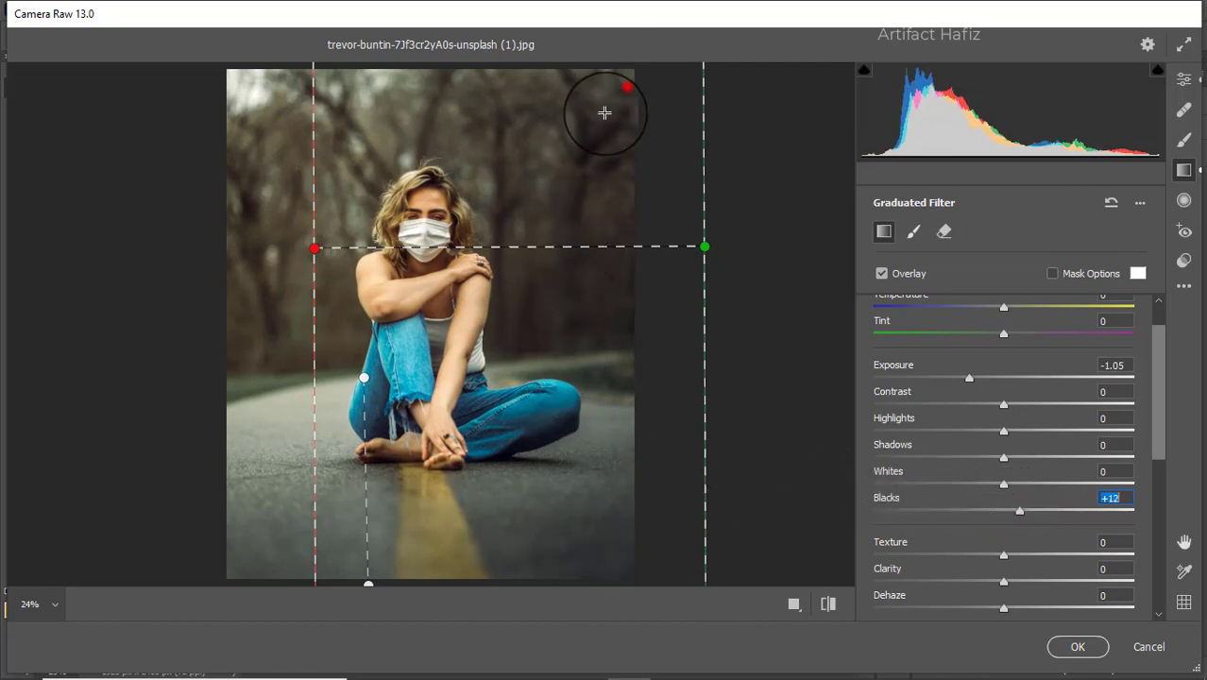
Step: Add a diagonal graduated filter from the photo's upper-right corner to the woman's shoulder and set its Exposure to -0.15
mouse_move(638, 71)
left_mouse_down()
mouse_move(491, 230)
mouse_move(363, 247)
left_mouse_up()
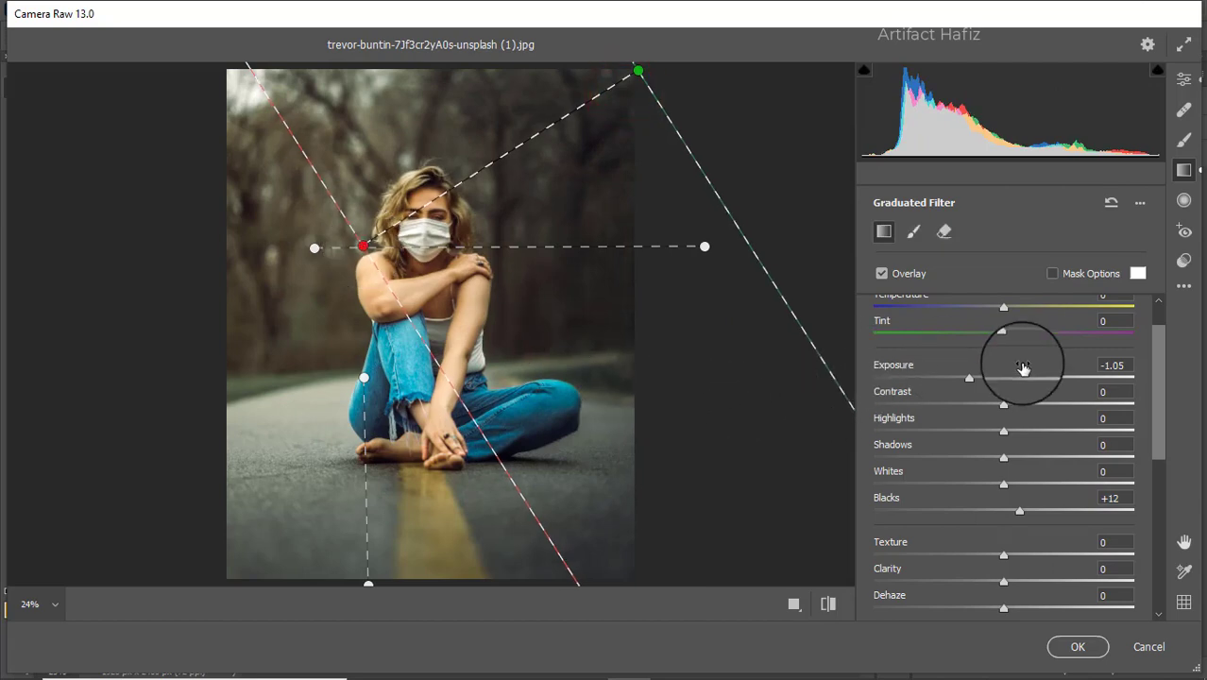
left_click_drag(969, 378, 1002, 377)
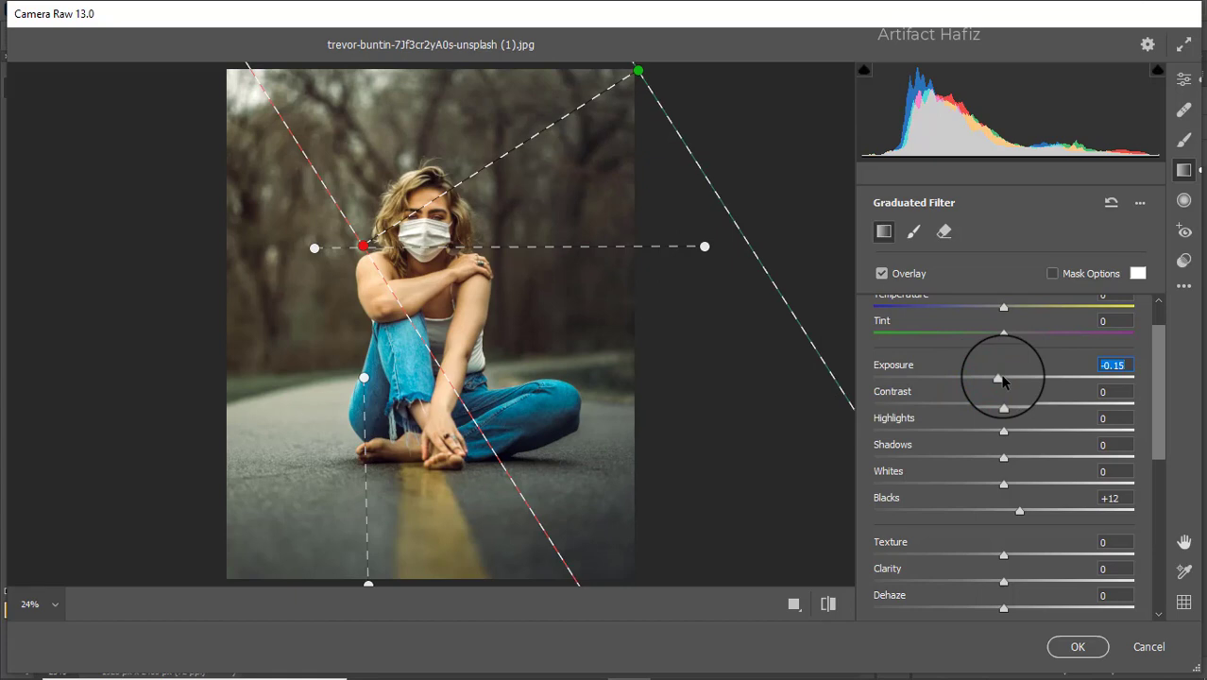
Step: Compare the photo before and after side by side, and apply the Camera Raw adjustments to the layer
left_click(793, 604)
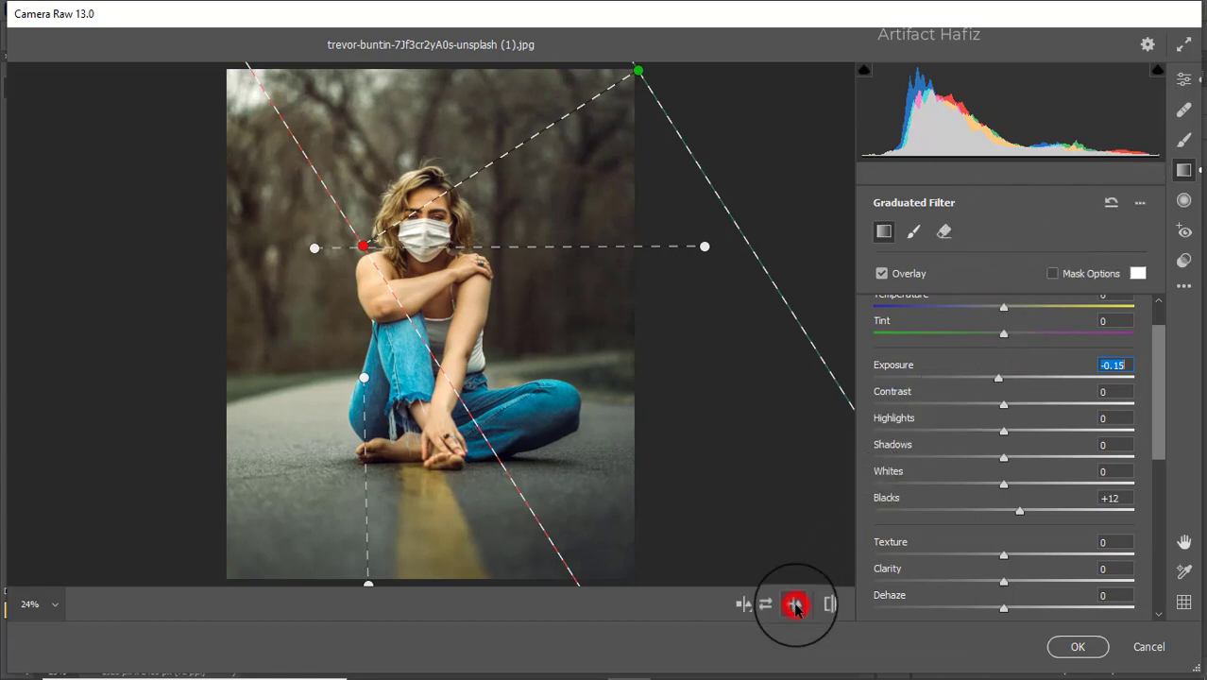
left_click(1183, 80)
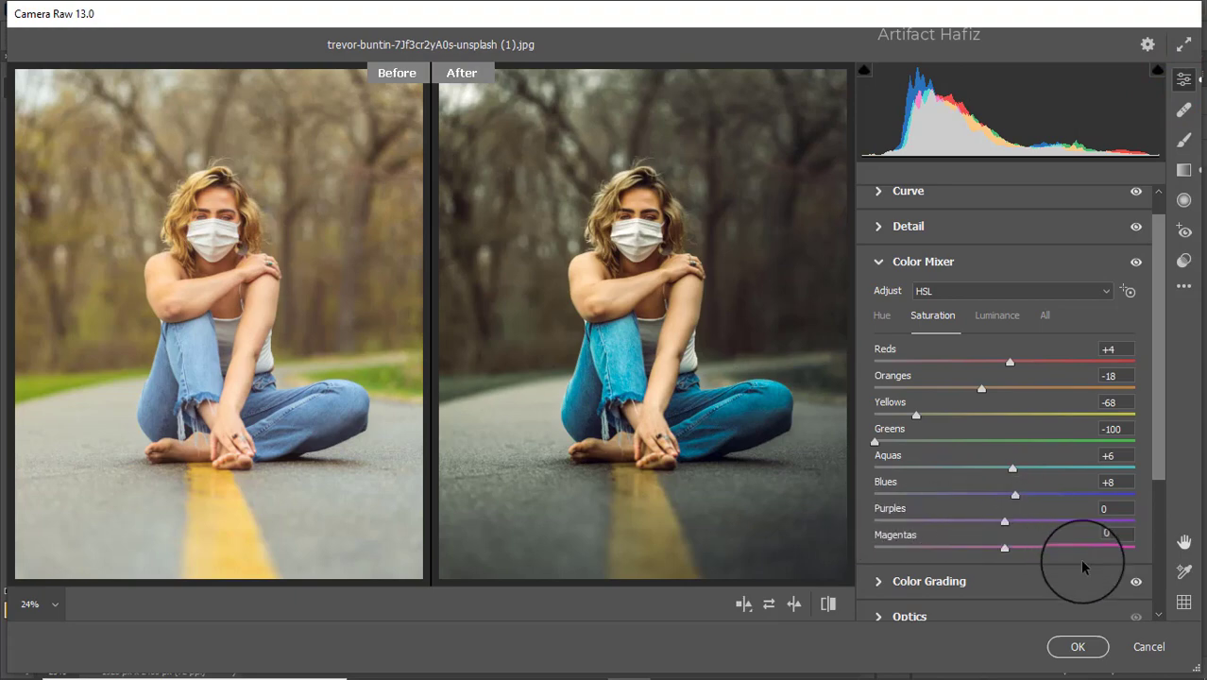
left_click(1072, 646)
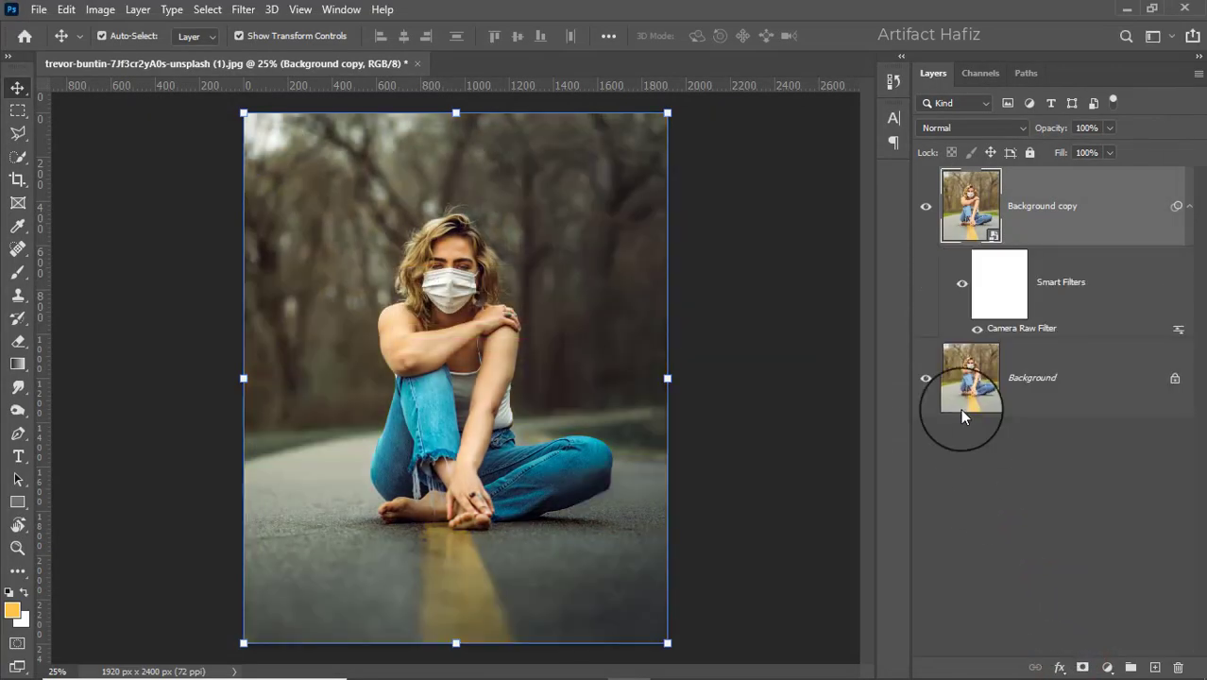
Step: Toggle the visibility of the Background copy layer to compare the graded photo with the original
left_click(924, 208)
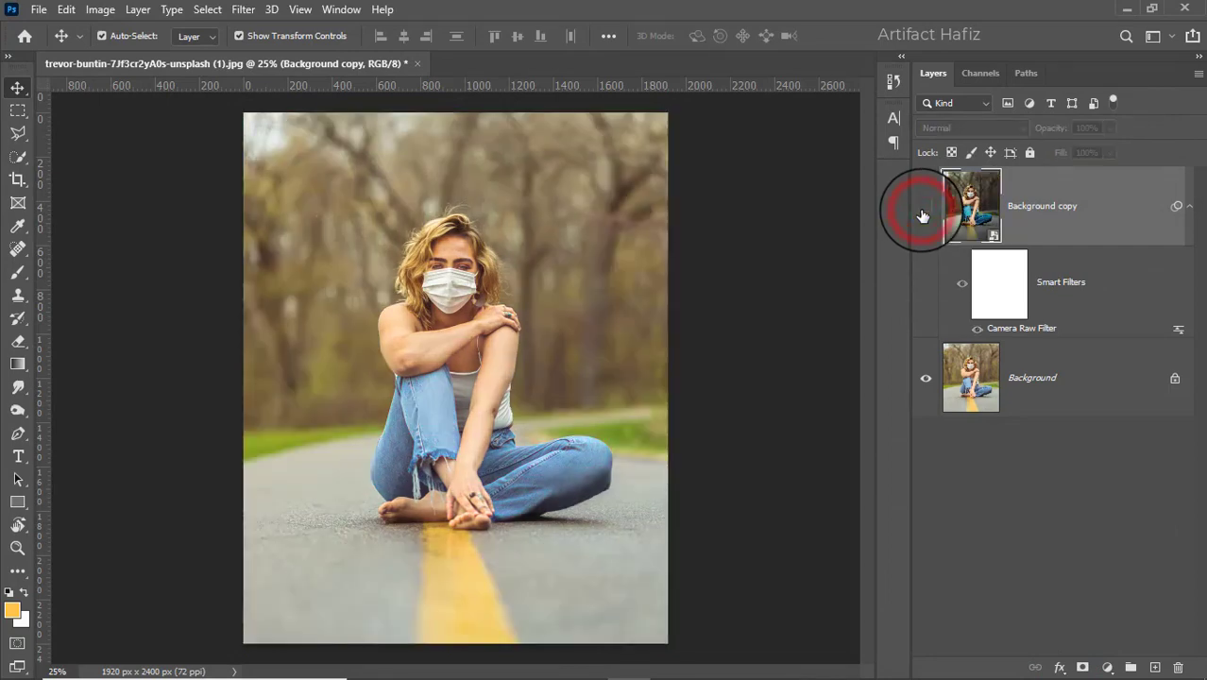
left_click(924, 208)
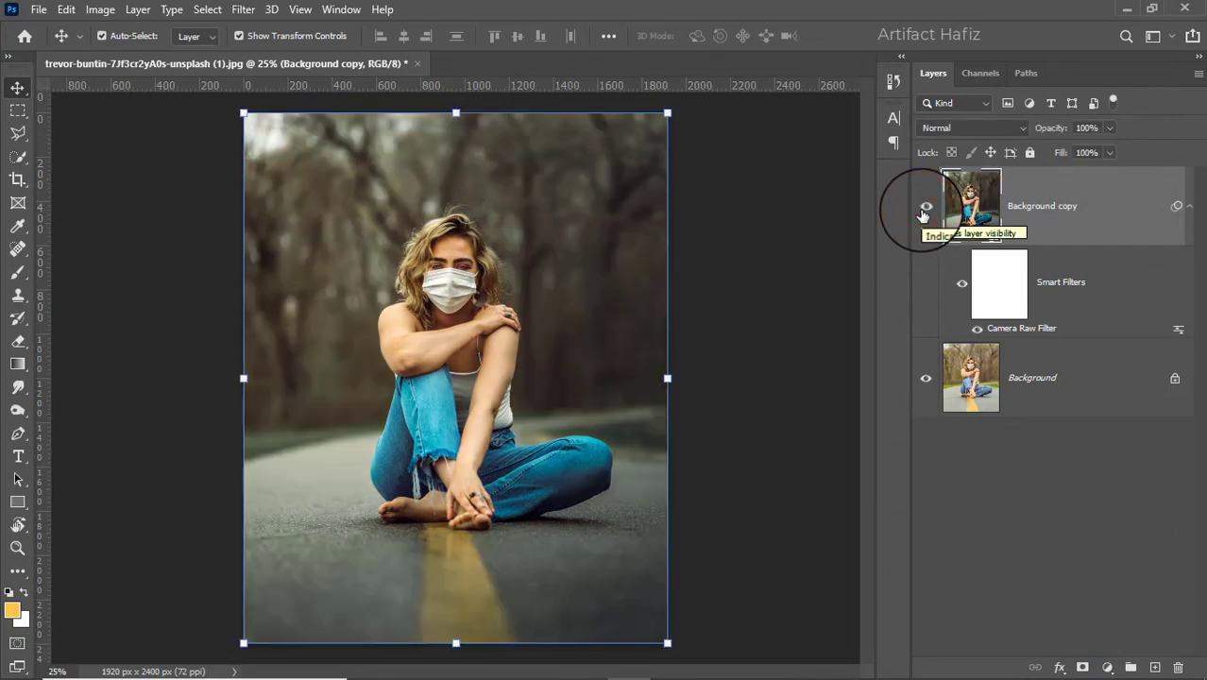
left_click(924, 207)
left_click(925, 208)
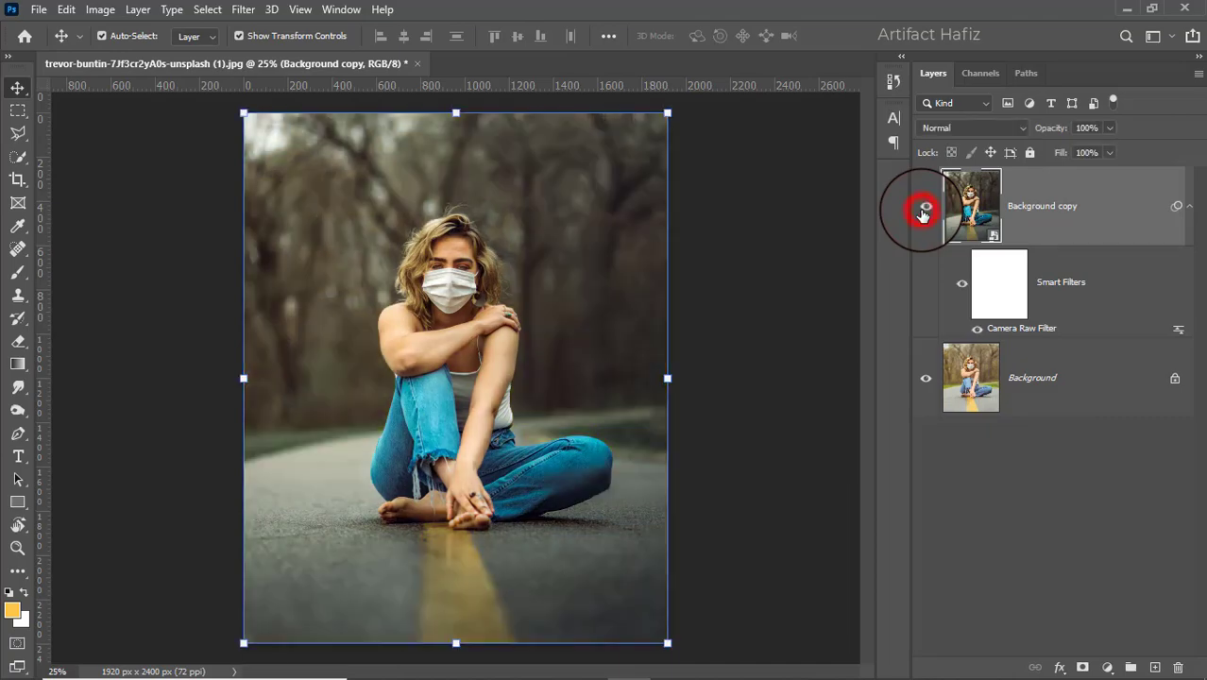